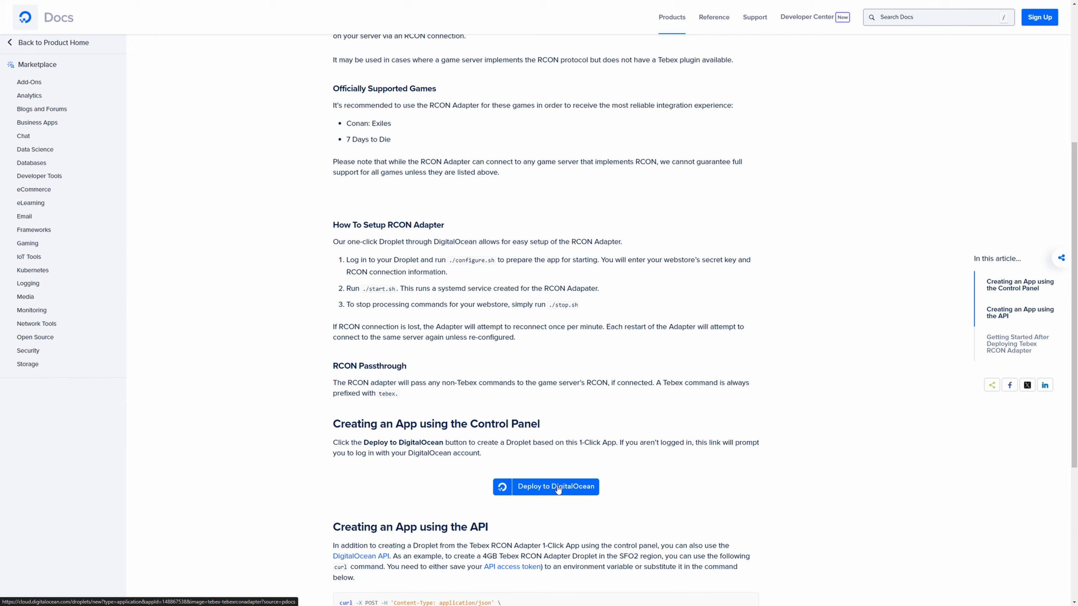
# Read the installation notes in the Tebex RCON adapter README, including the Dockerfile deployment alternative.
pyautogui.scroll(-5, 558, 489)
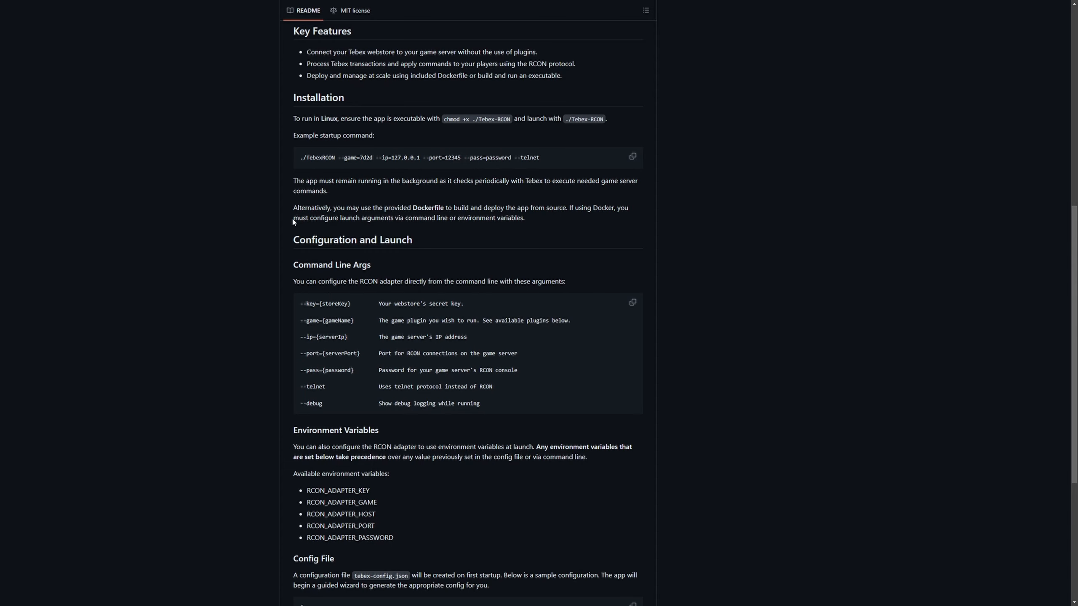
pyautogui.moveTo(293, 208); pyautogui.dragTo(526, 208)
pyautogui.click(553, 223)
pyautogui.scroll(10, 553, 374)
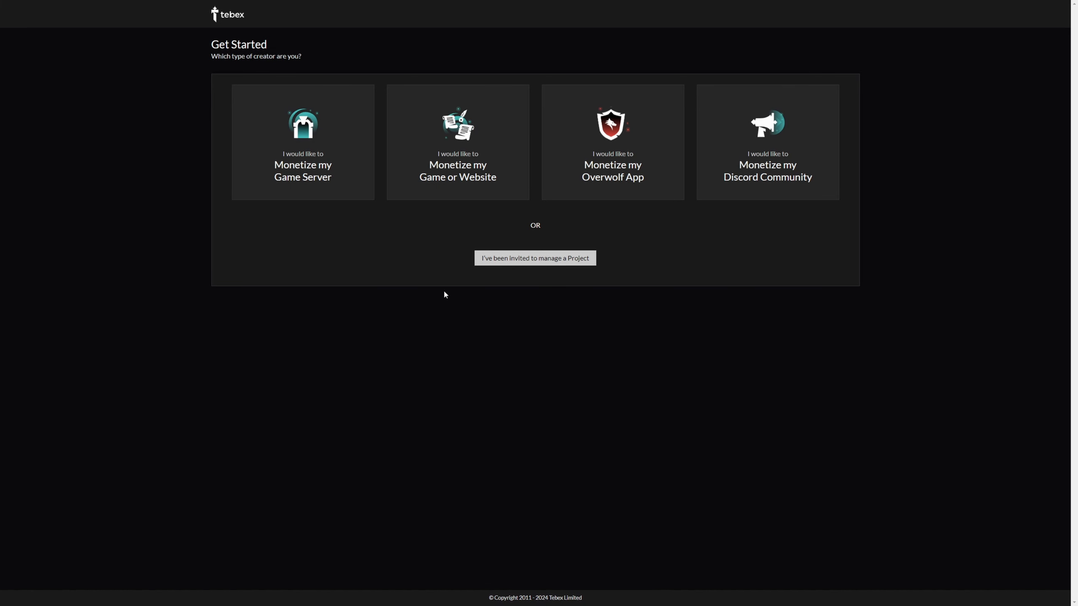
# Create a game server project for Conan Exiles named ConanAcademy and accept the creator agreement and policies.
pyautogui.click(299, 180)
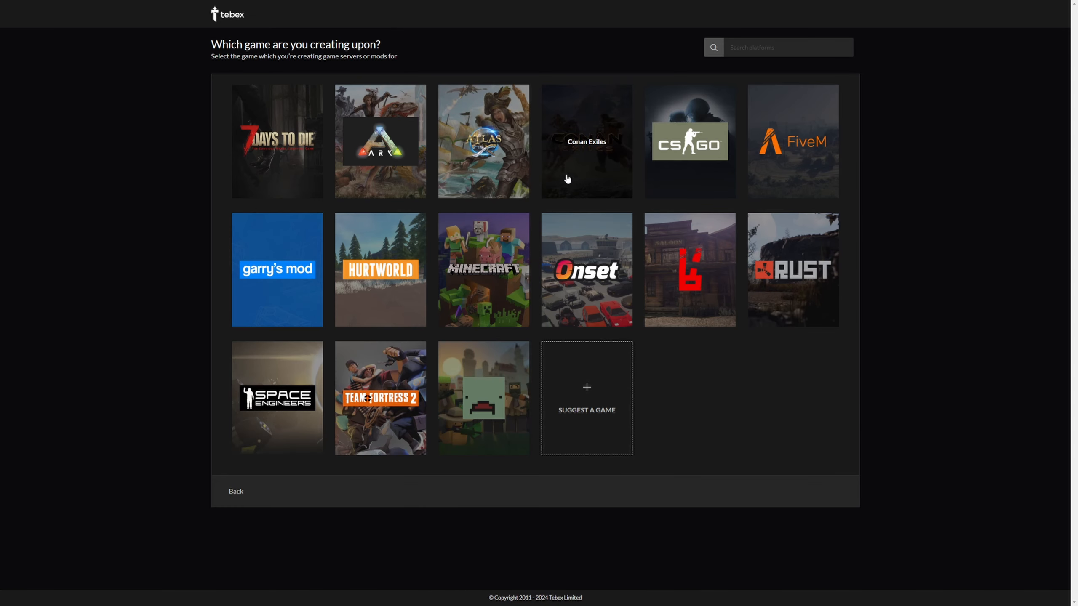
pyautogui.click(568, 179)
pyautogui.click(331, 119)
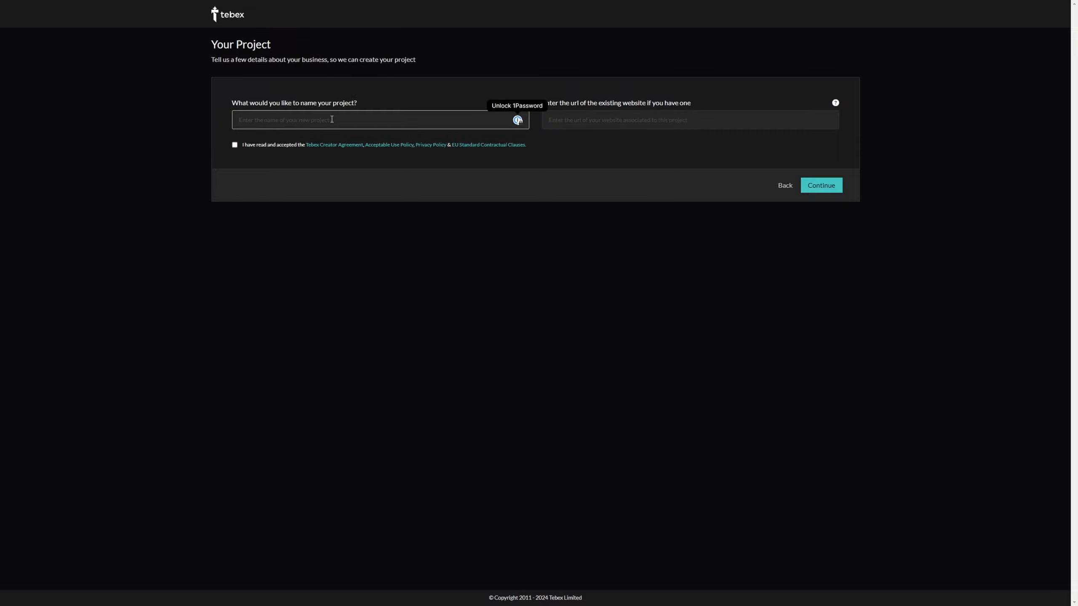
pyautogui.write('ConanAcademy')
pyautogui.click(234, 145)
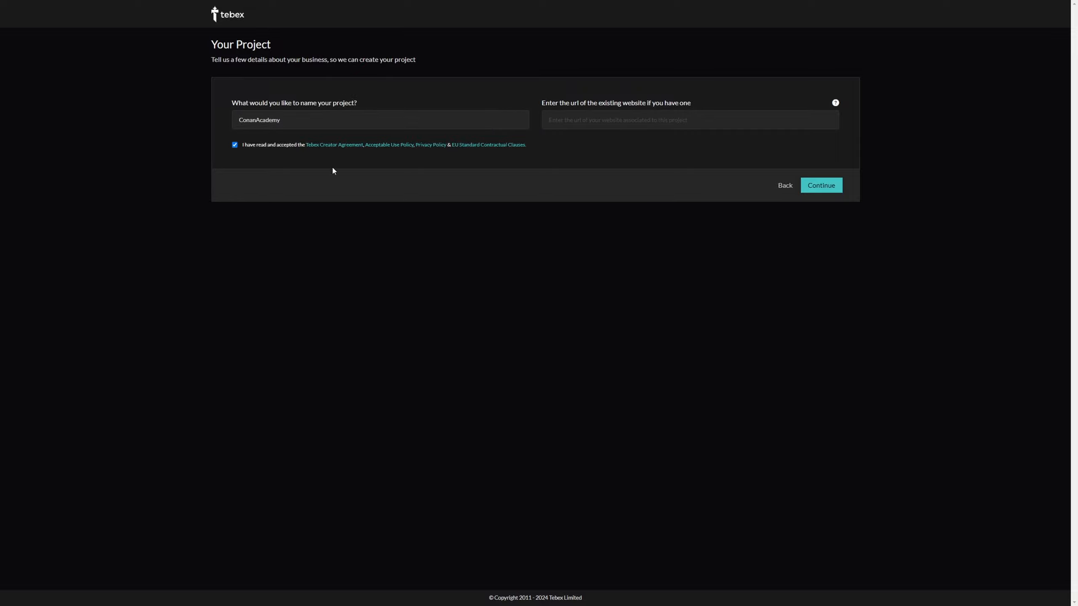
pyautogui.click(823, 188)
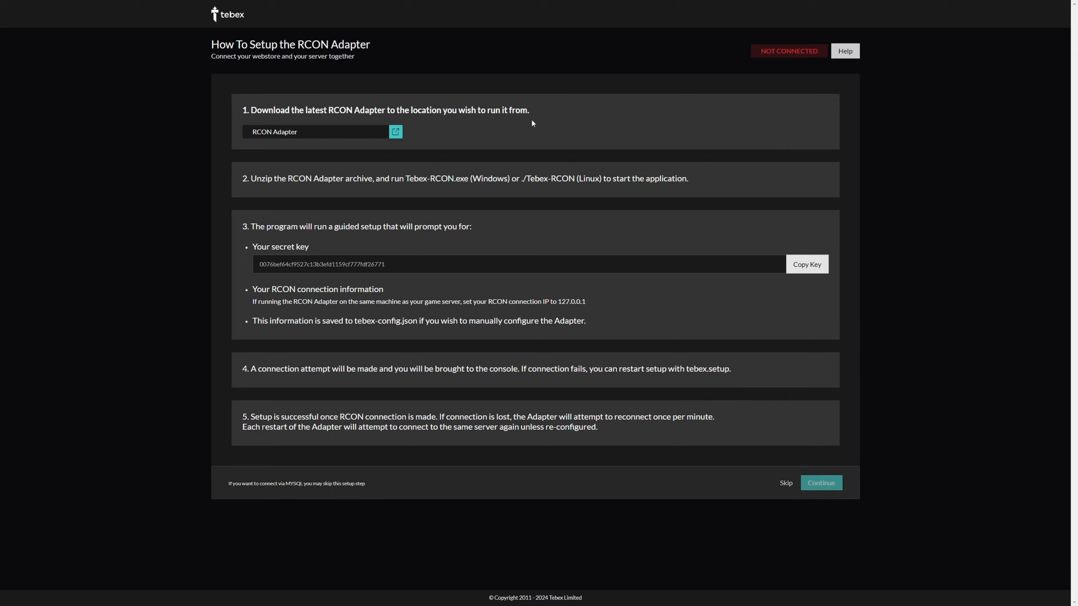
# Download the Windows archive Tebex-RconAdapter-alpha.5-win-x64.zip from the adapter's v1.0.0-alpha.5 GitHub release.
pyautogui.click(396, 132)
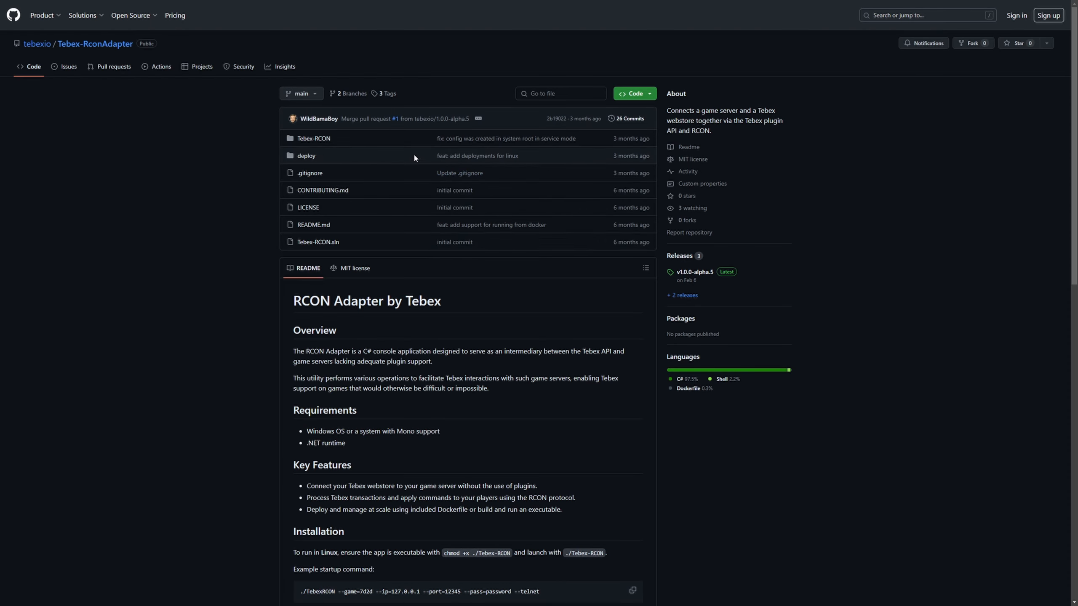
pyautogui.click(702, 276)
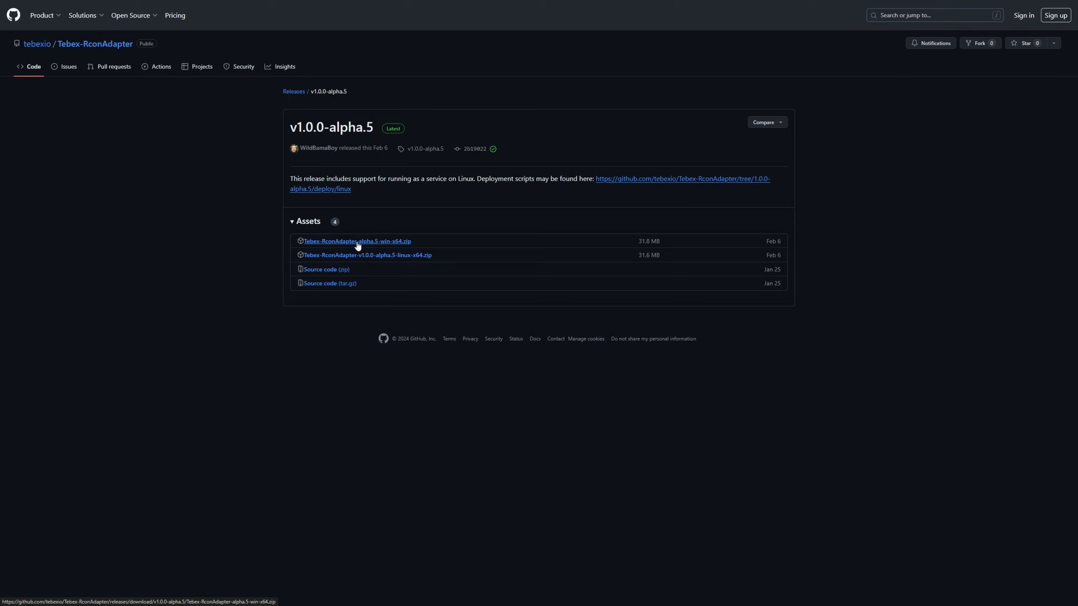
pyautogui.click(358, 242)
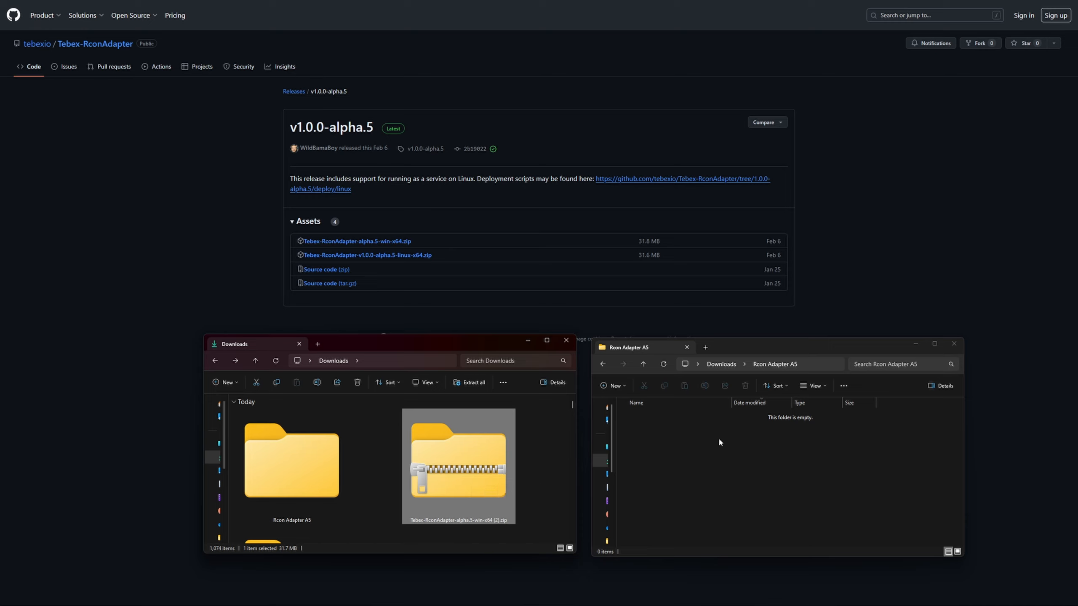
# Extract all files from the downloaded archive's win-x64 folder into the Rcon Adapter A5 folder and close the archive window.
pyautogui.doubleClick(459, 454)
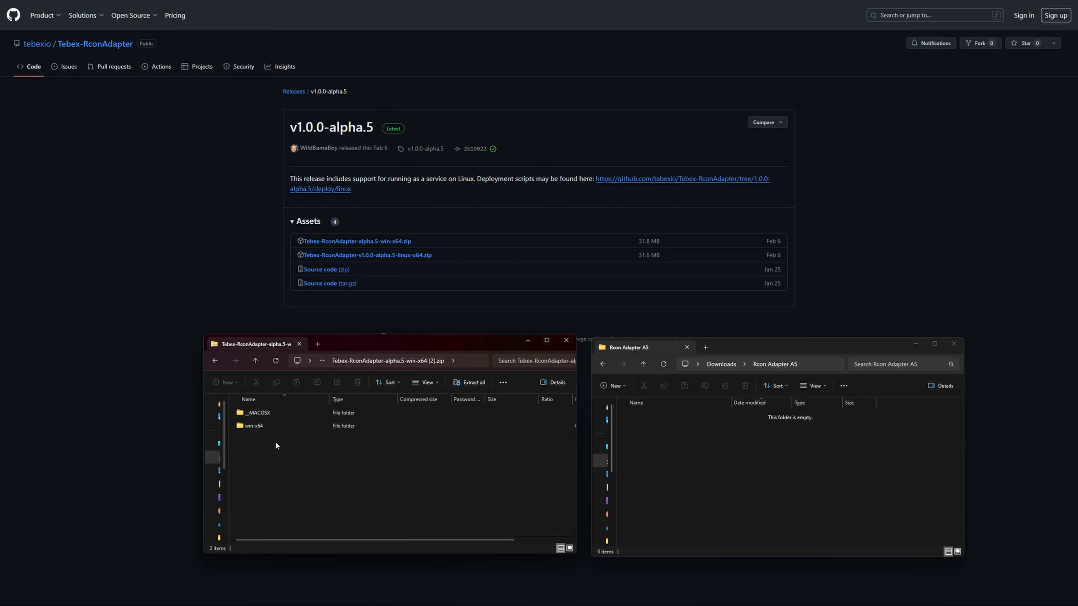
pyautogui.doubleClick(253, 425)
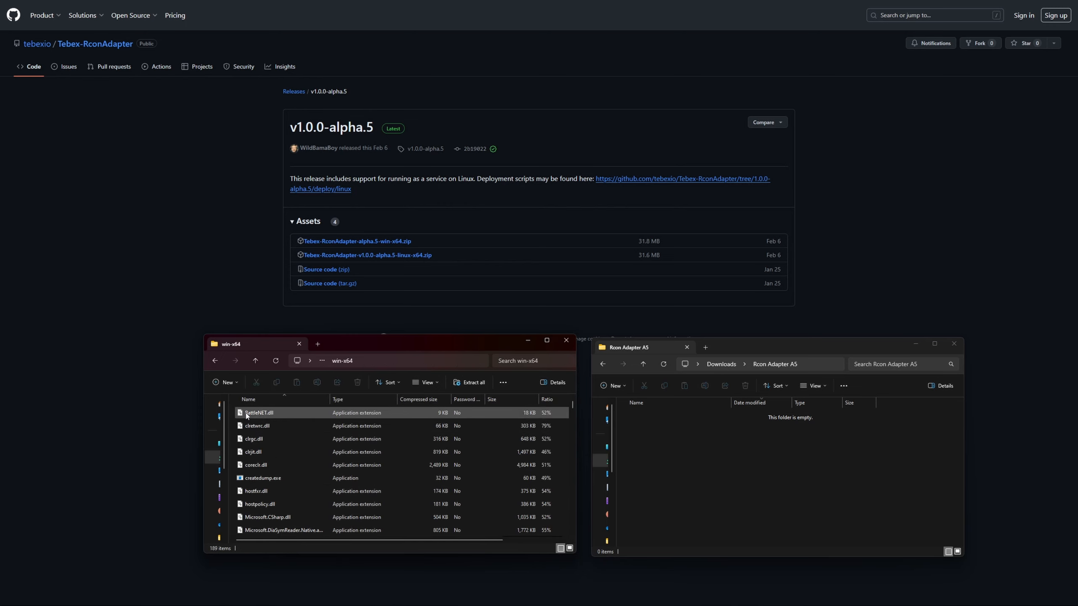
pyautogui.scroll(-20, 339, 496)
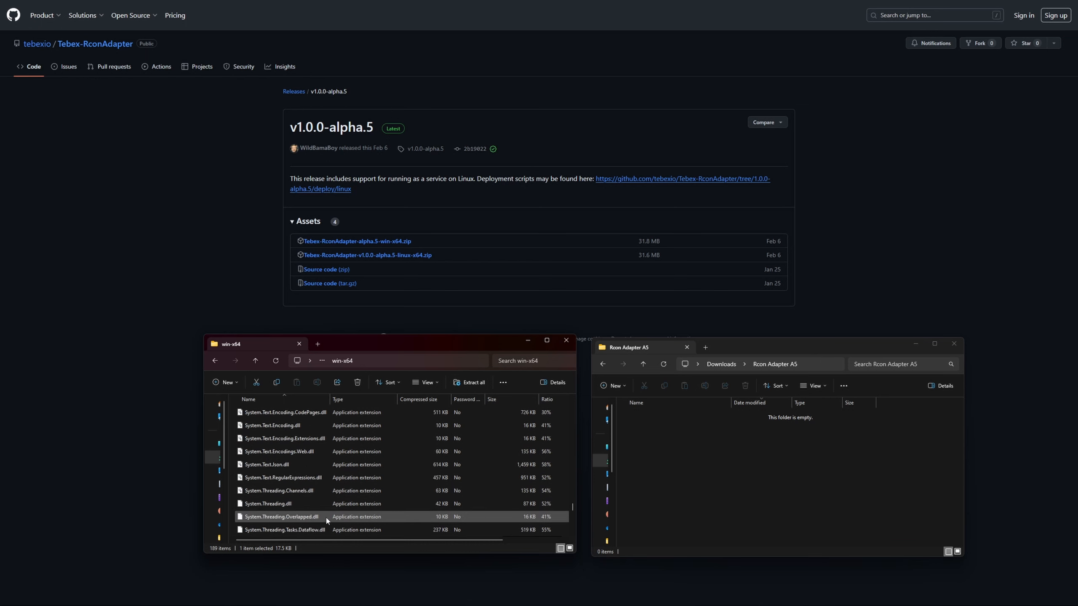
pyautogui.hotkey('ctrl', 'a')
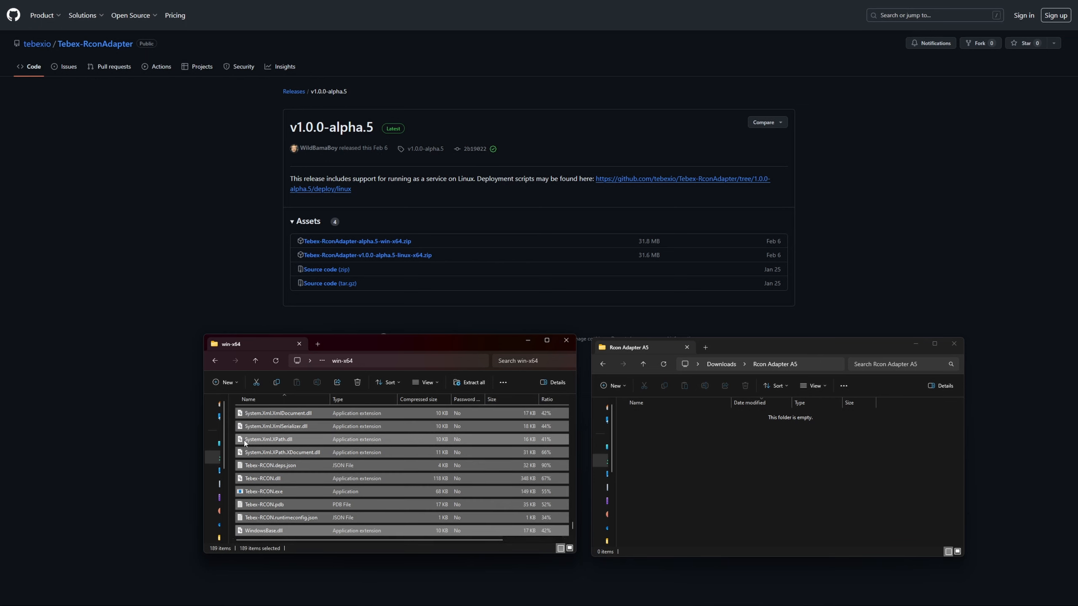
pyautogui.moveTo(246, 441); pyautogui.dragTo(745, 492)
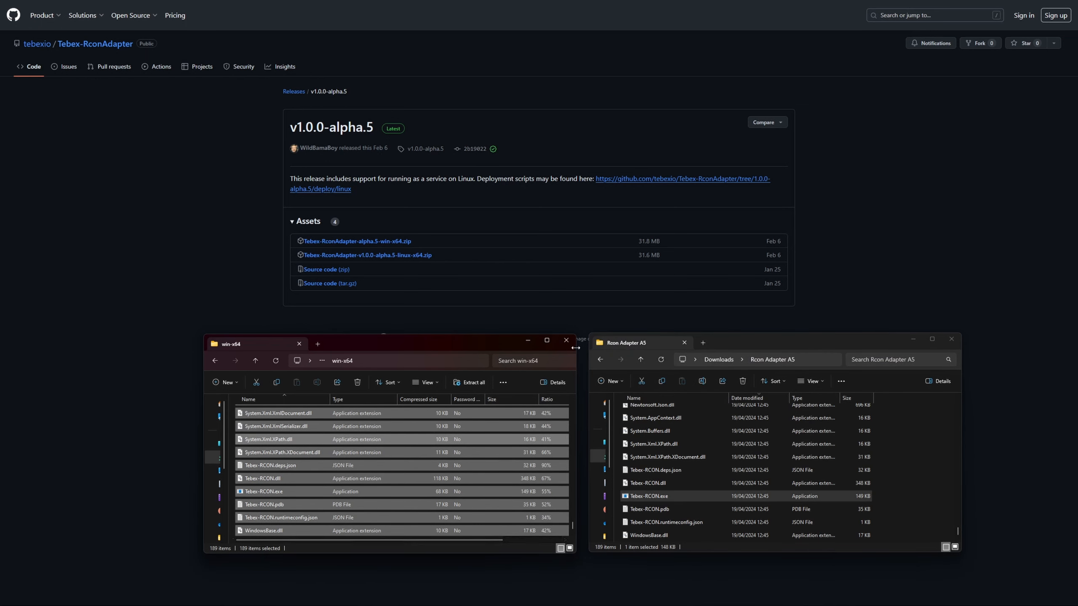
pyautogui.click(566, 340)
pyautogui.moveTo(773, 342); pyautogui.dragTo(538, 326)
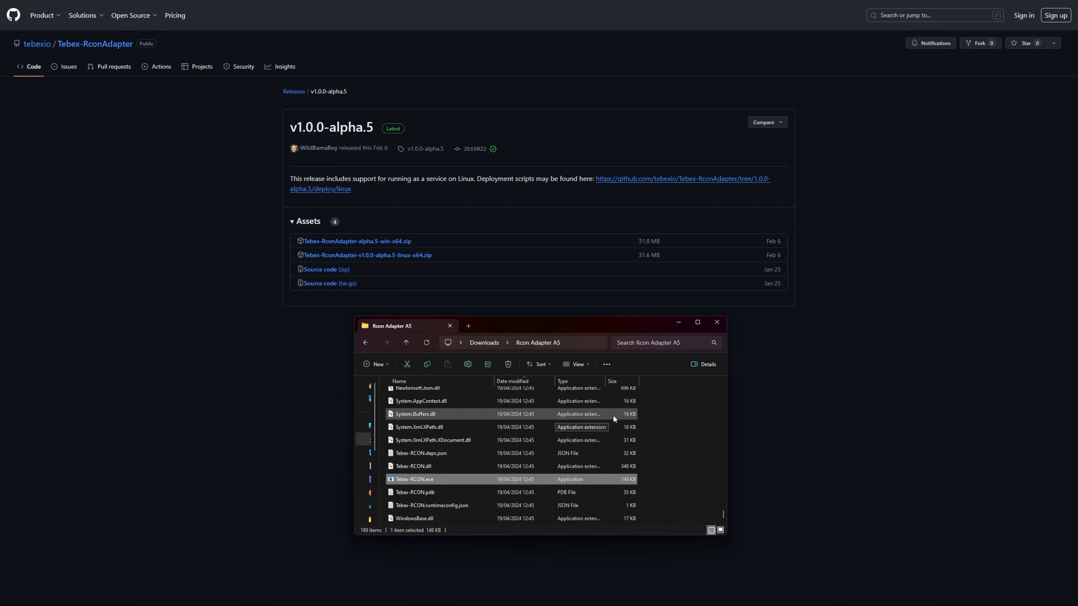
# Open a terminal in the Rcon Adapter A5 folder and run Tebex-RCON.exe.
pyautogui.click(680, 464)
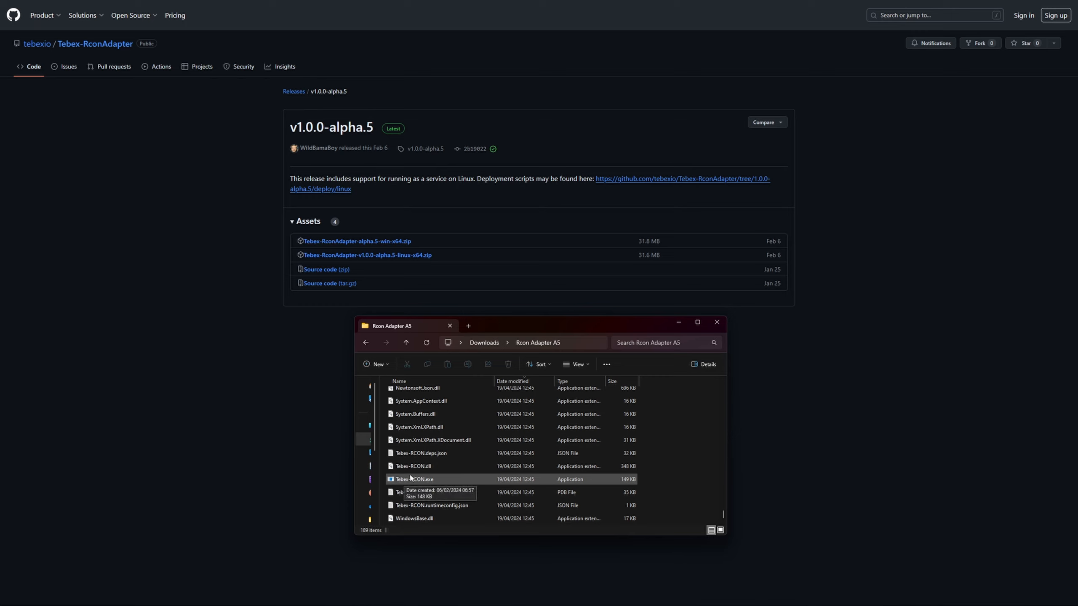
pyautogui.rightClick(659, 387)
pyautogui.click(691, 472)
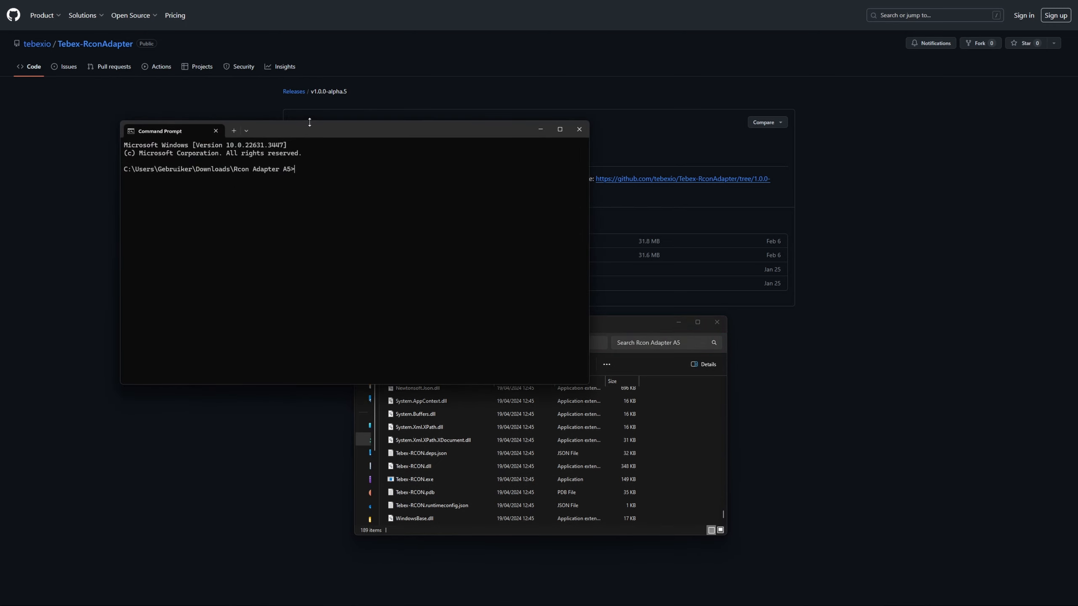
pyautogui.moveTo(309, 122); pyautogui.dragTo(312, 81)
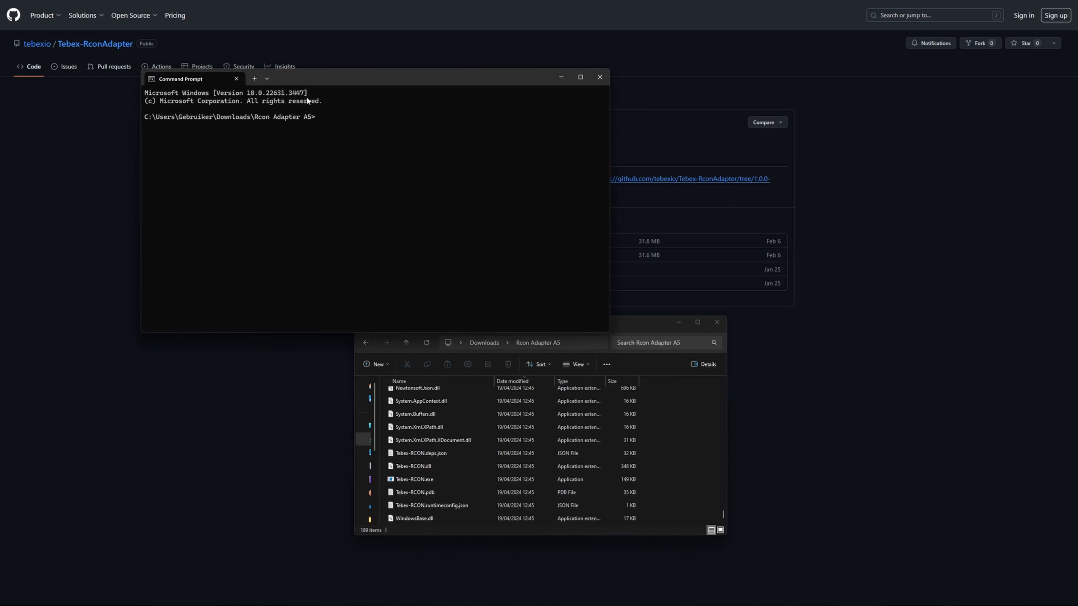
pyautogui.write('Tebex-RCON.exe')
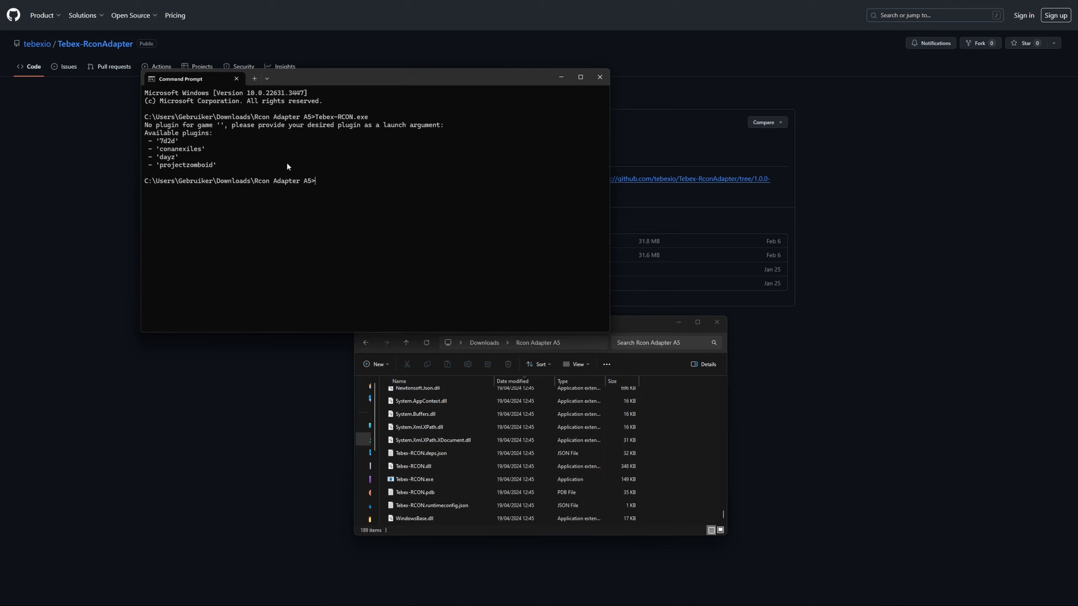
# Run Tebex-RCON.exe again with the argument --game=conanexiles.
pyautogui.press('Up')
pyautogui.write('--game=conanexiles')
pyautogui.press('Return')
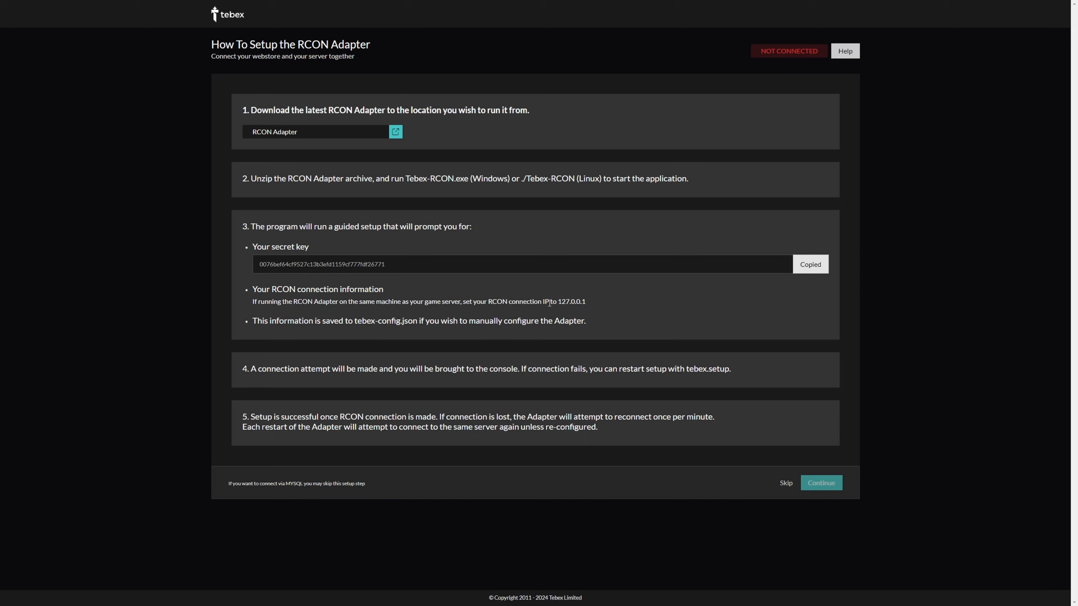
# Copy the webstore's secret key from the Tebex setup page and submit it at the adapter's store secret key prompt.
pyautogui.doubleClick(562, 300)
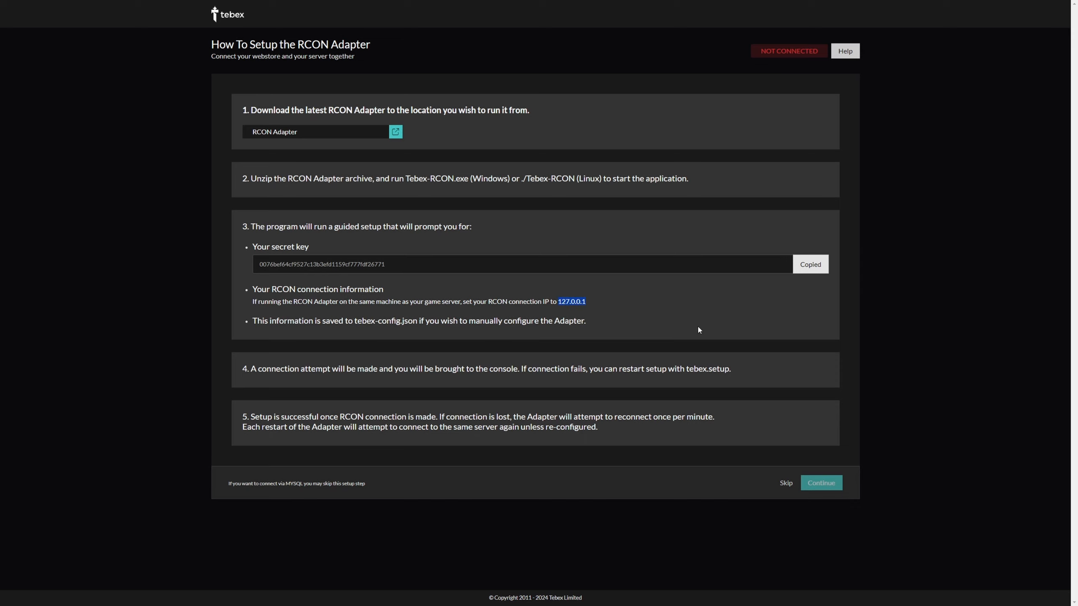
pyautogui.click(800, 264)
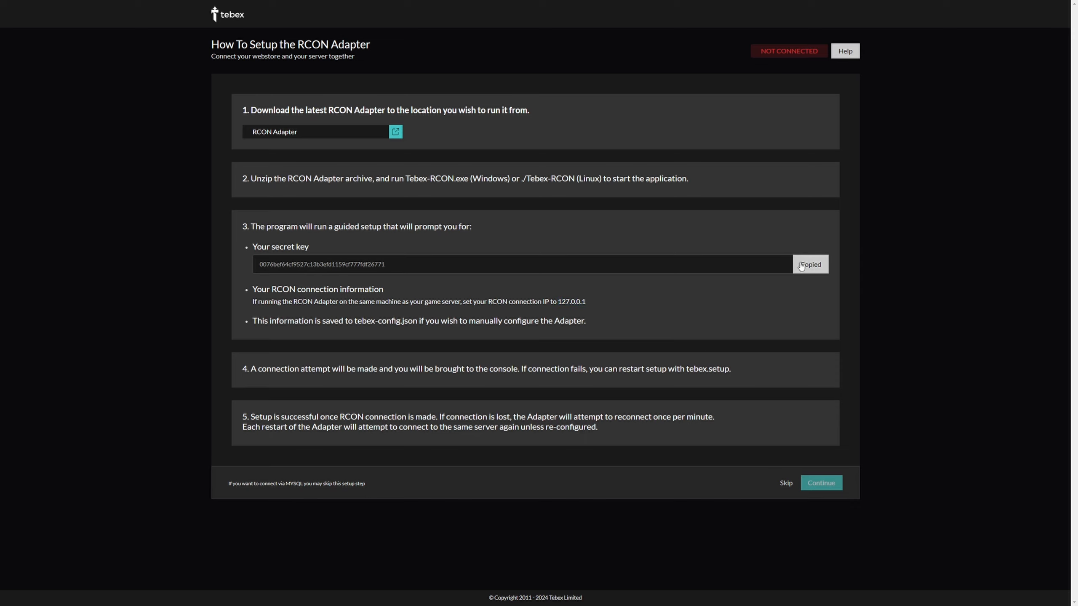
pyautogui.hotkey('alt', 'Tab')
pyautogui.hotkey('ctrl', 'v')
pyautogui.press('Return')
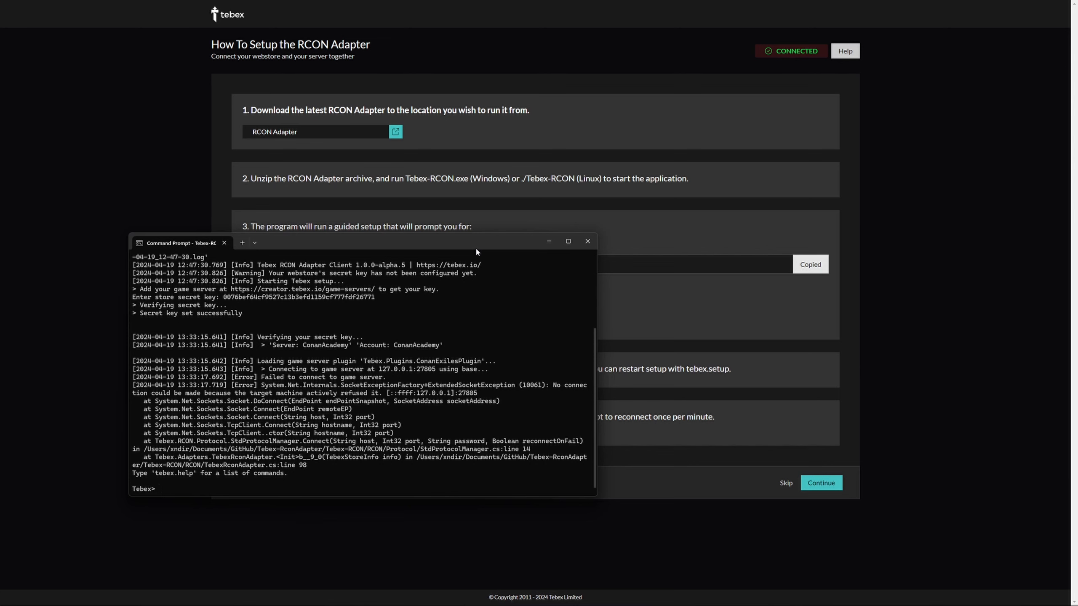
# Close the adapter's terminal and open tebex-config.json from the Rcon Adapter A5 folder for editing.
pyautogui.click(588, 242)
pyautogui.hotkey('alt', 'Tab')
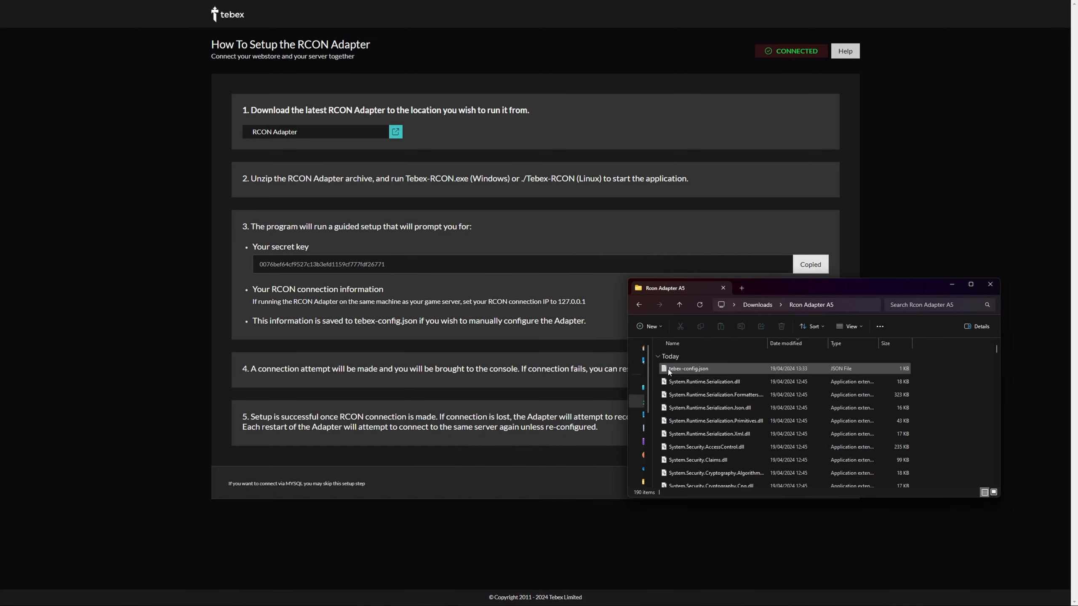
pyautogui.doubleClick(677, 368)
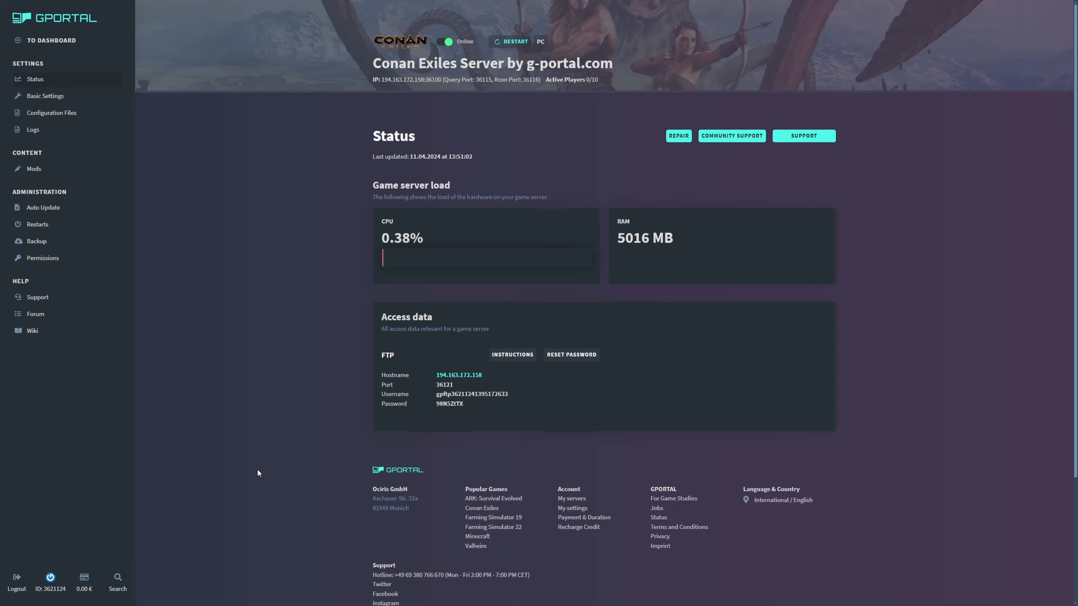
# Copy the server's IP from the G-Portal status page and set RconIp to 194.163.172.158 in tebex-config.json.
pyautogui.moveTo(383, 79); pyautogui.dragTo(424, 80)
pyautogui.hotkey('ctrl', 'c')
pyautogui.hotkey('alt', 'Tab')
pyautogui.moveTo(411, 288); pyautogui.dragTo(379, 288)
pyautogui.hotkey('ctrl', 'v')
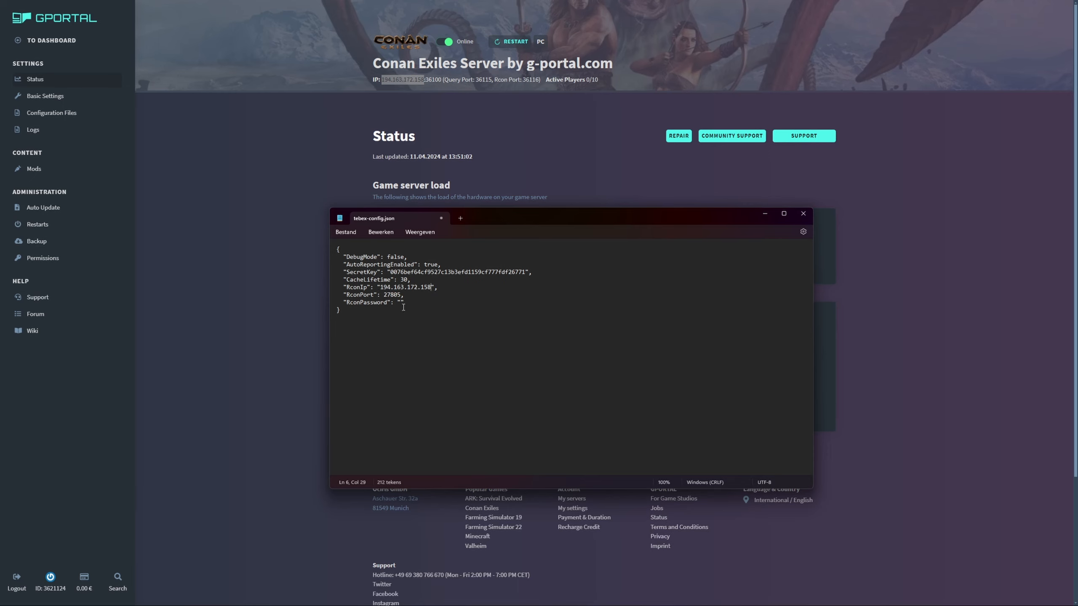
# Copy the Rcon port from the G-Portal status page and set RconPort to 36116 in tebex-config.json.
pyautogui.moveTo(523, 79); pyautogui.dragTo(540, 80)
pyautogui.hotkey('ctrl', 'c')
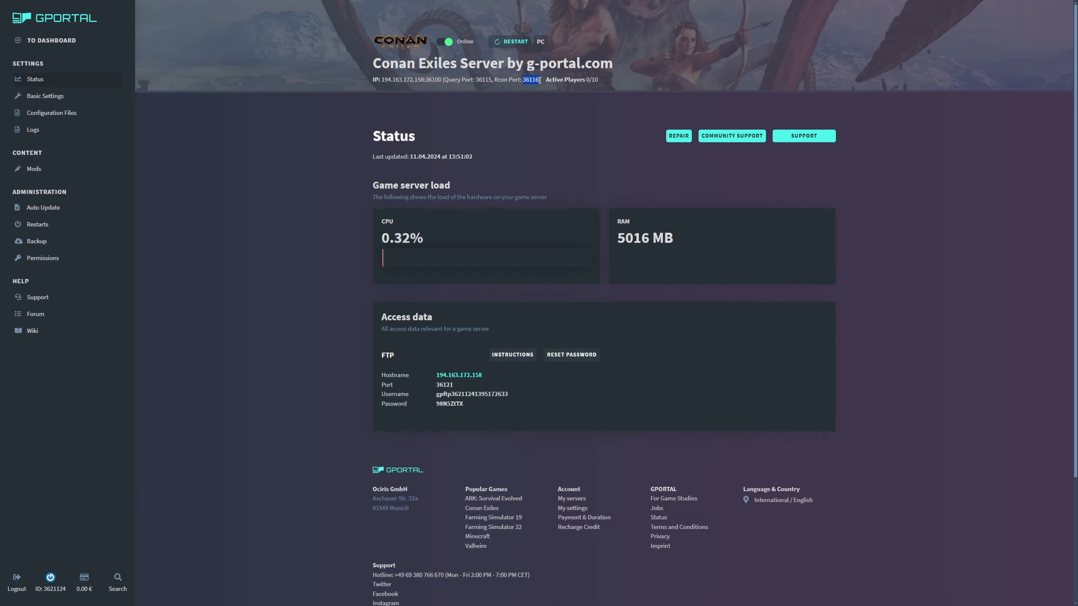
pyautogui.hotkey('alt', 'Tab')
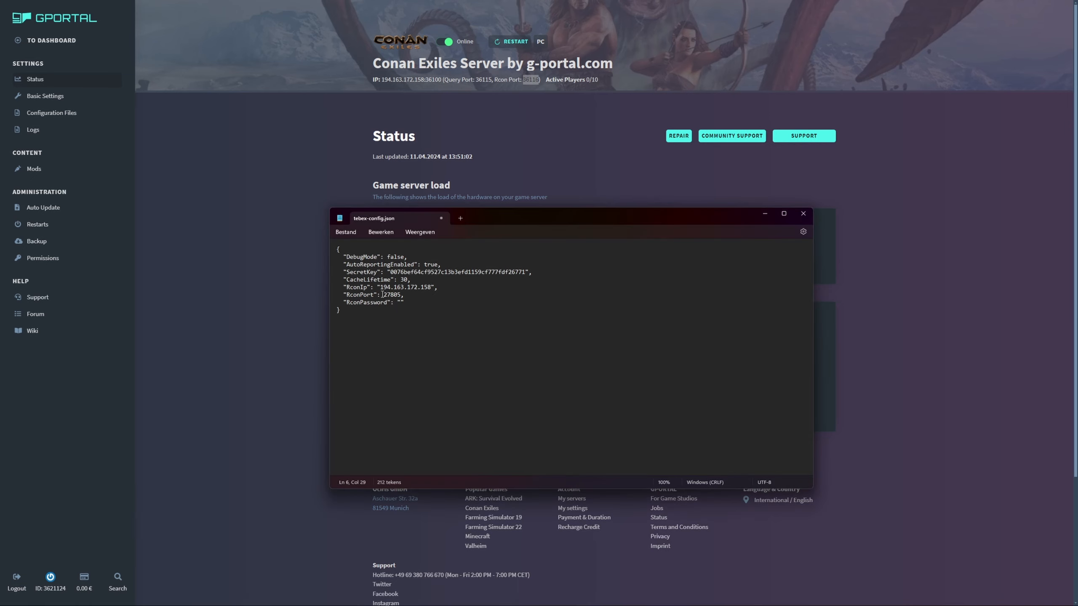
pyautogui.moveTo(382, 294); pyautogui.dragTo(402, 295)
pyautogui.hotkey('ctrl', 'v')
# Copy the RCON password from the G-Portal basic settings and paste it as the RconPassword value in tebex-config.json.
pyautogui.click(241, 250)
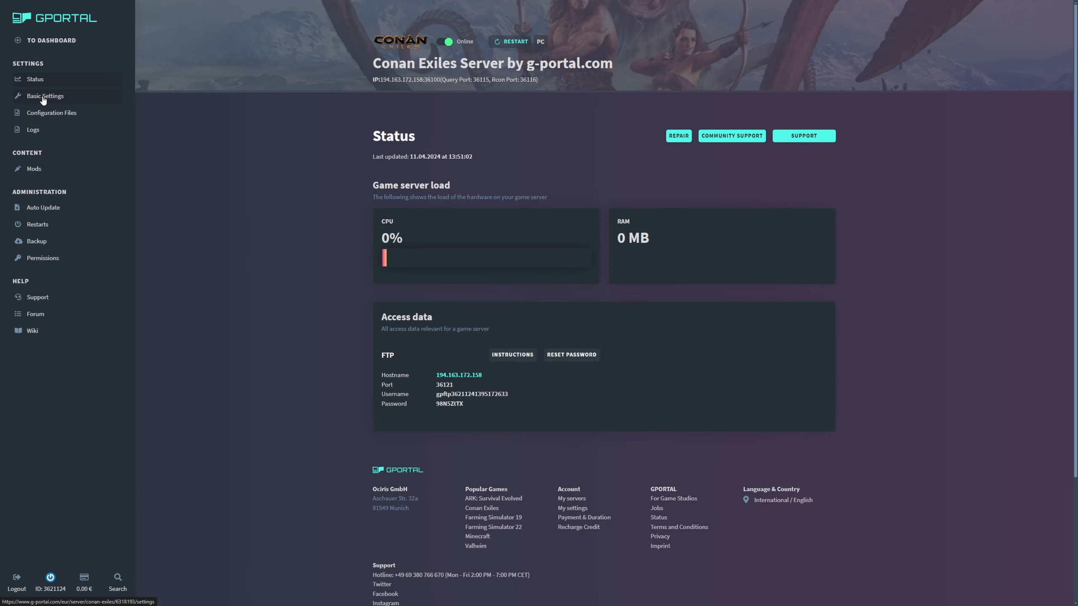
pyautogui.click(43, 97)
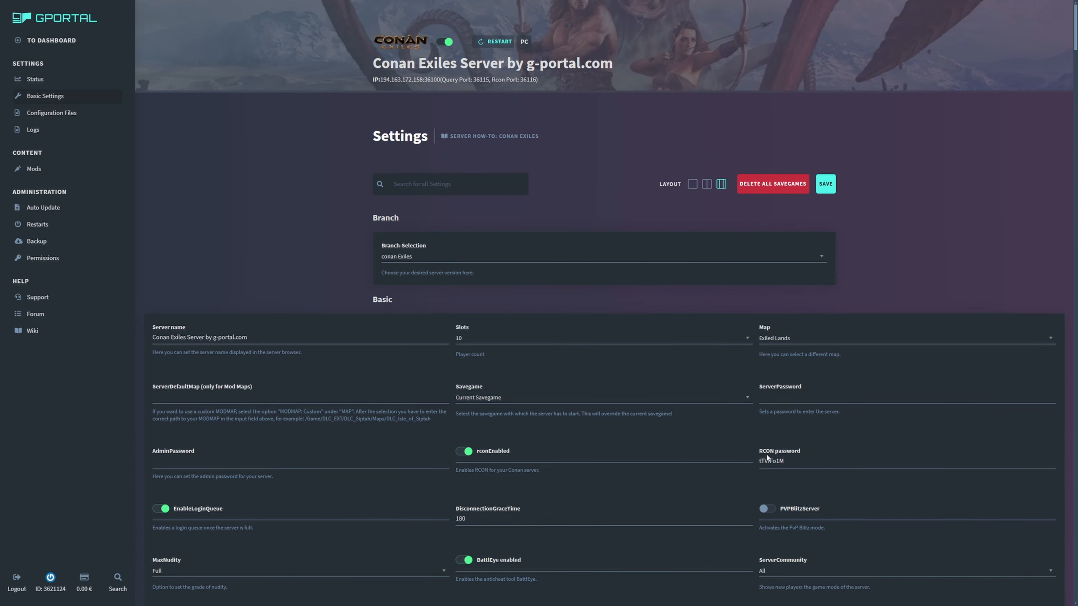
pyautogui.moveTo(781, 462); pyautogui.dragTo(759, 465)
pyautogui.hotkey('ctrl', 'c')
pyautogui.hotkey('alt', 'Tab')
pyautogui.hotkey('ctrl', 'v')
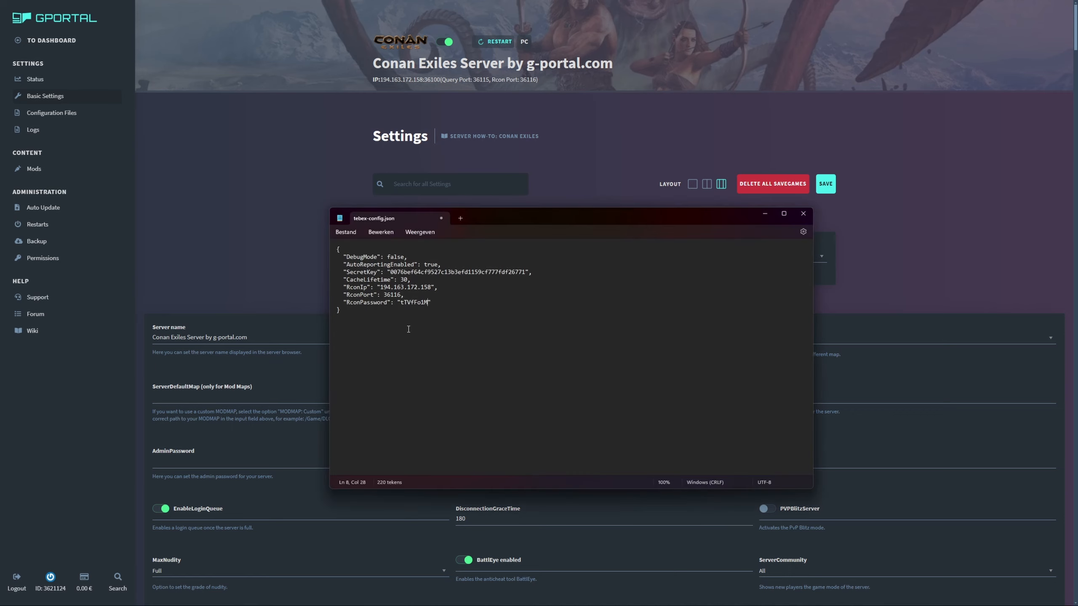
# Set DebugMode to true in tebex-config.json.
pyautogui.click(430, 264)
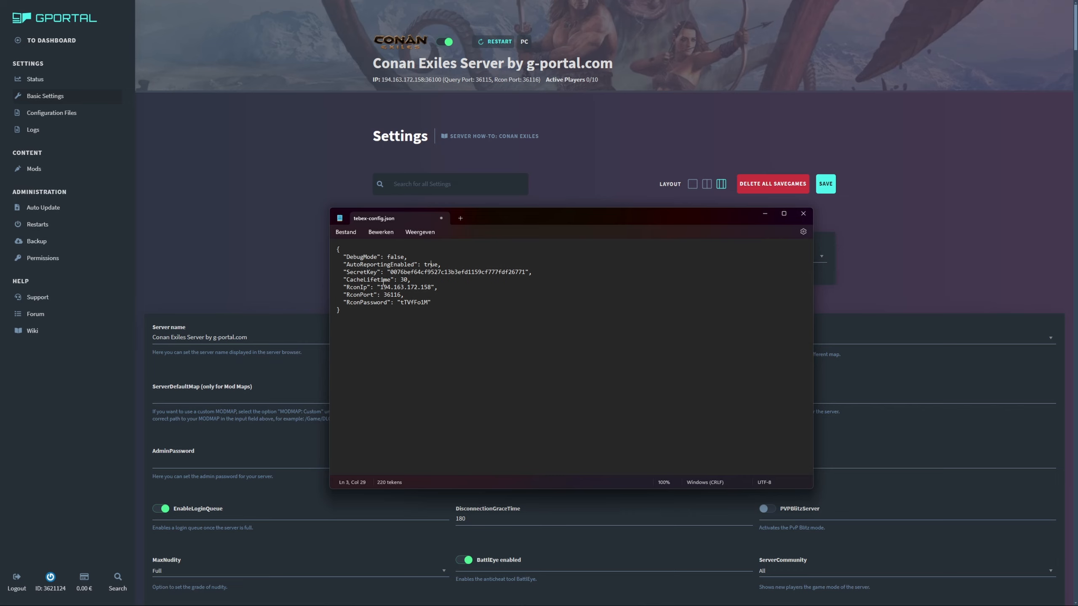
pyautogui.doubleClick(395, 256)
pyautogui.write('true')
pyautogui.click(451, 330)
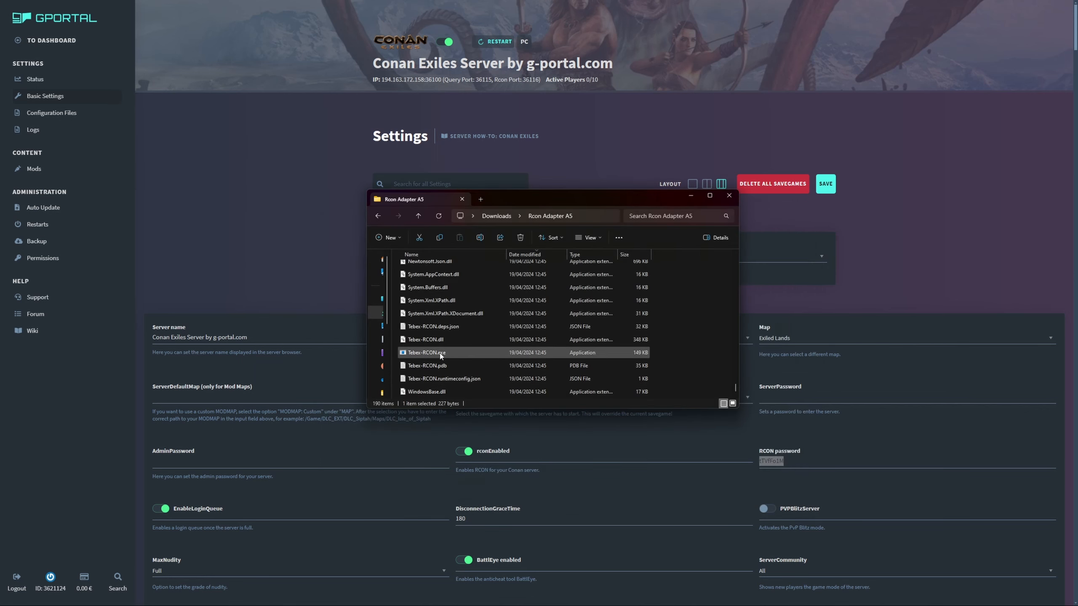
# Write the launch command Tebex-RCON.exe --game=conanexiles in a new text file and highlight its game argument.
pyautogui.click(641, 353)
pyautogui.click(693, 368)
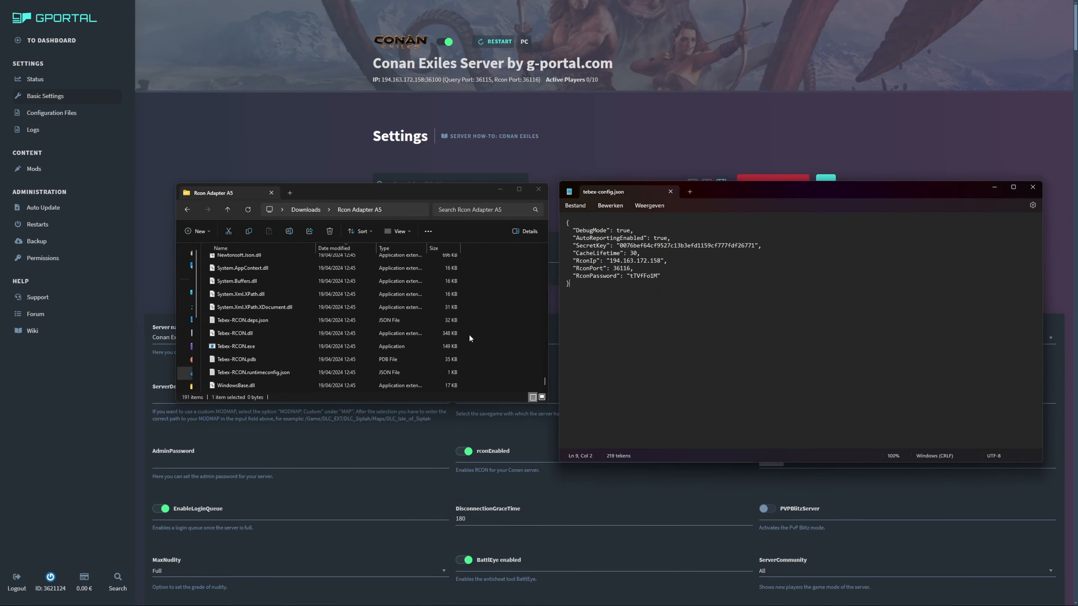
pyautogui.rightClick(496, 337)
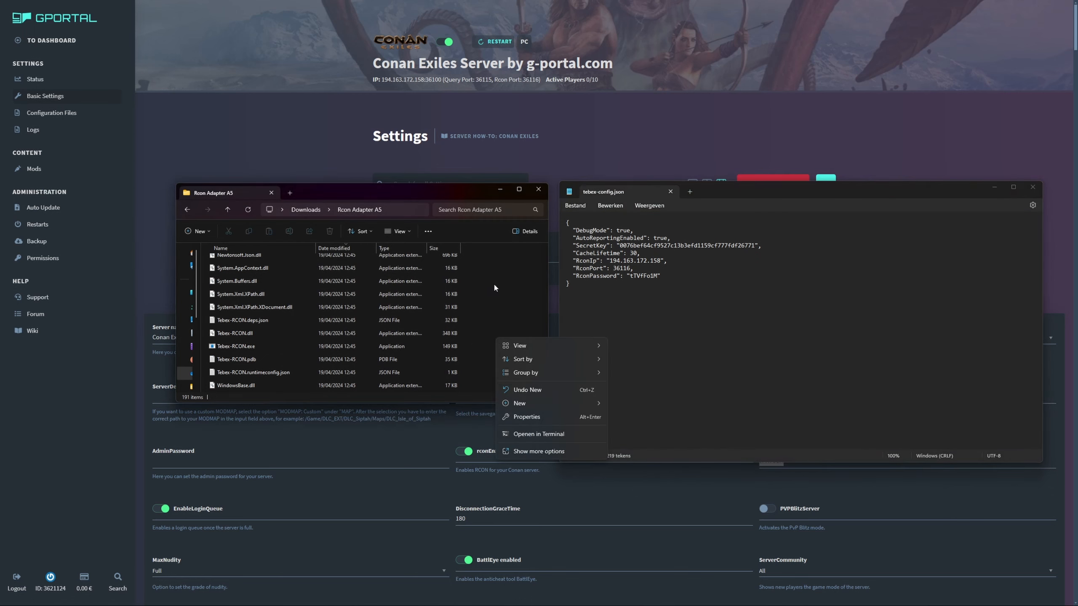
pyautogui.click(685, 191)
pyautogui.click(690, 192)
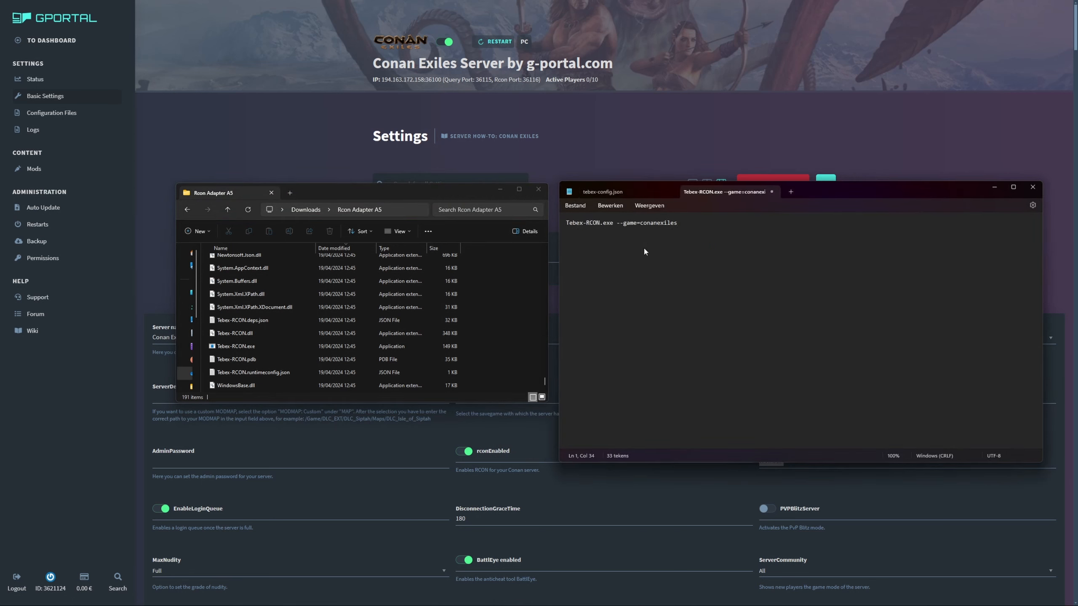
pyautogui.doubleClick(595, 222)
pyautogui.click(586, 224)
pyautogui.moveTo(616, 223); pyautogui.dragTo(691, 222)
# Save the launch command in the Rcon Adapter A5 folder as Tebex-RCON.exe --game=conanexiles.bat, using the all-files type.
pyautogui.hotkey('ctrl', 's')
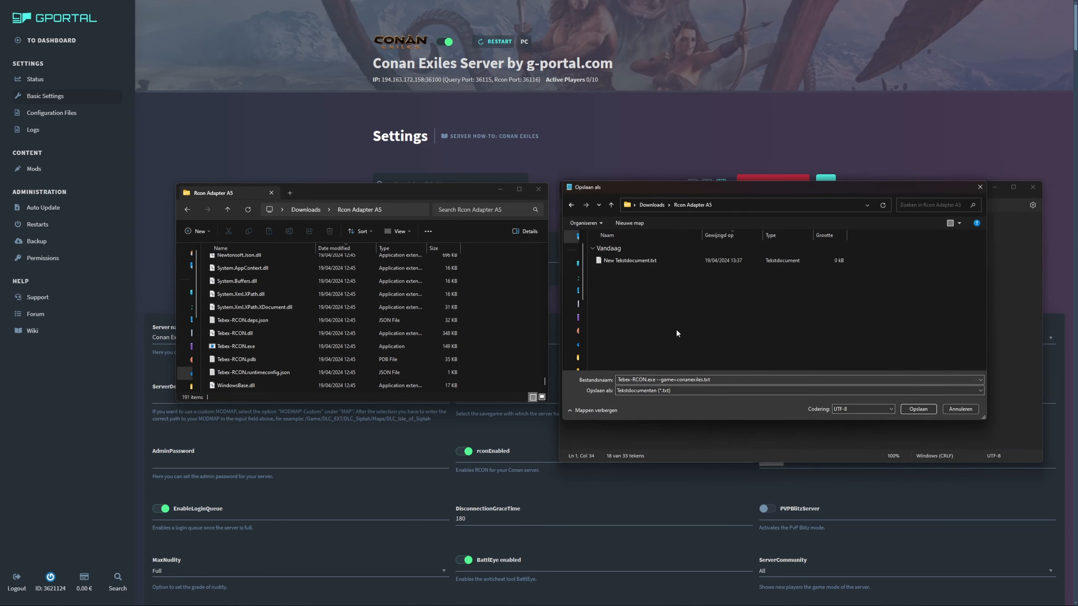
pyautogui.click(702, 390)
pyautogui.click(696, 404)
pyautogui.moveTo(705, 381); pyautogui.dragTo(743, 382)
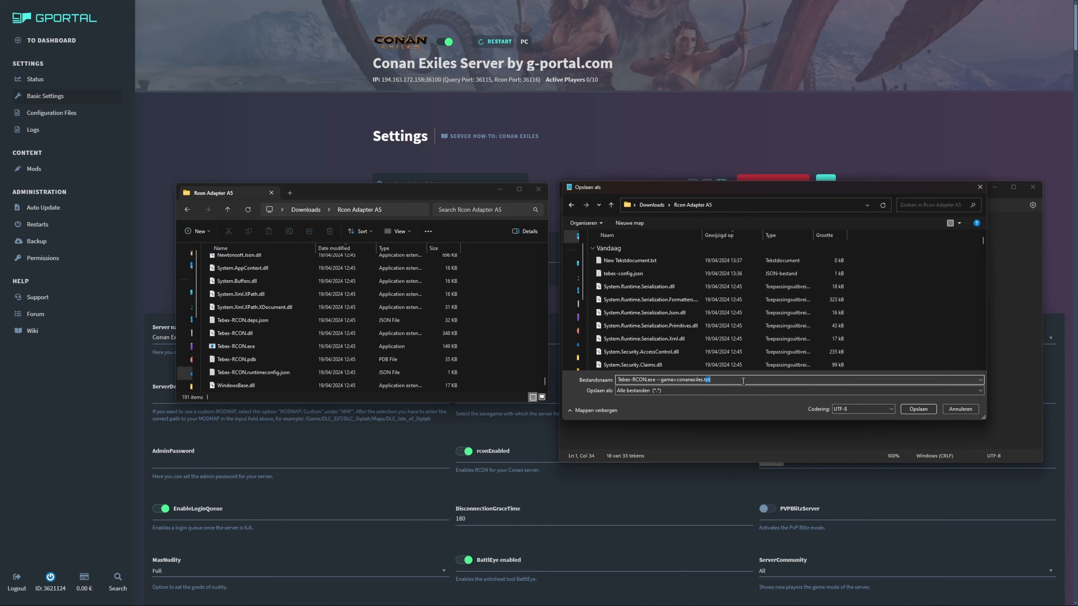
pyautogui.write('ba')
pyautogui.press('Return')
# Run the new batch file and examine the adapter console's log for the game server connection.
pyautogui.doubleClick(245, 269)
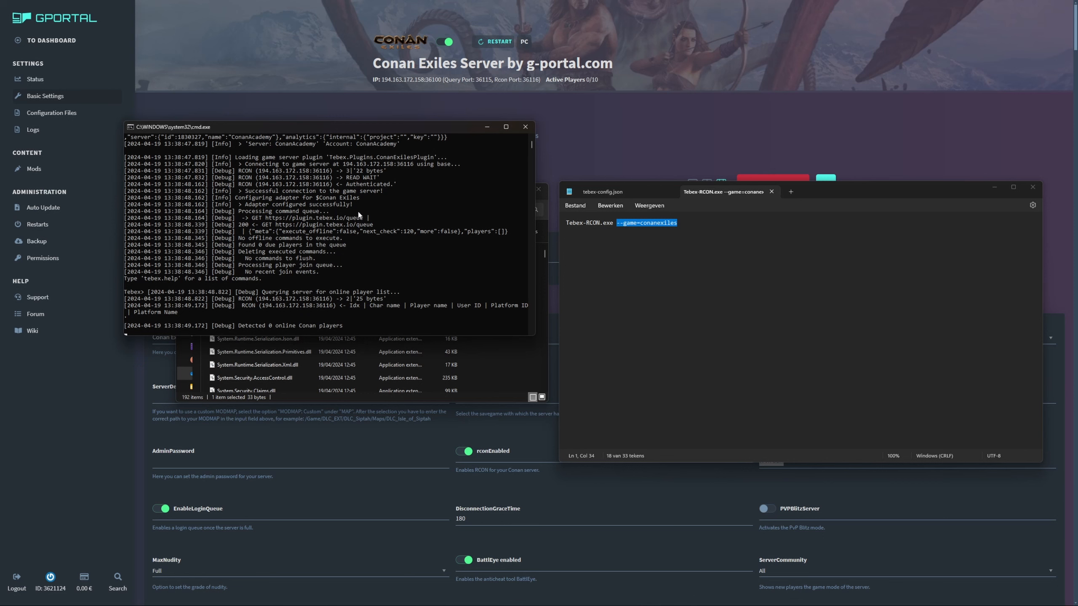
pyautogui.scroll(4, 358, 214)
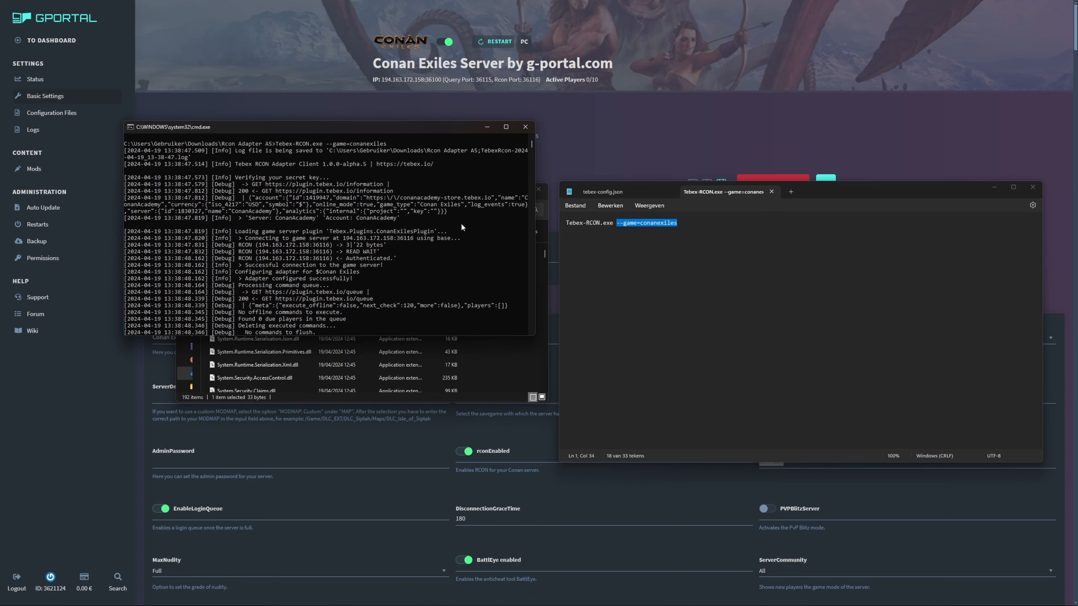
pyautogui.scroll(-4, 461, 231)
pyautogui.moveTo(245, 184); pyautogui.dragTo(390, 184)
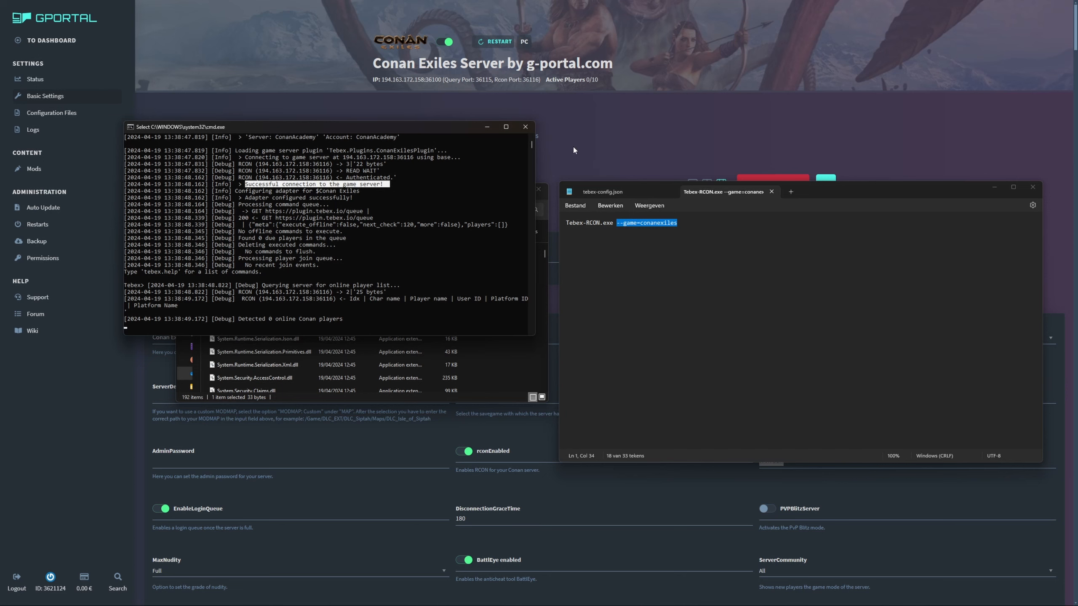
# Check the connection status on the Tebex RCON setup page, continue the setup, and open the project's Game Servers integrations.
pyautogui.moveTo(776, 51); pyautogui.dragTo(797, 54)
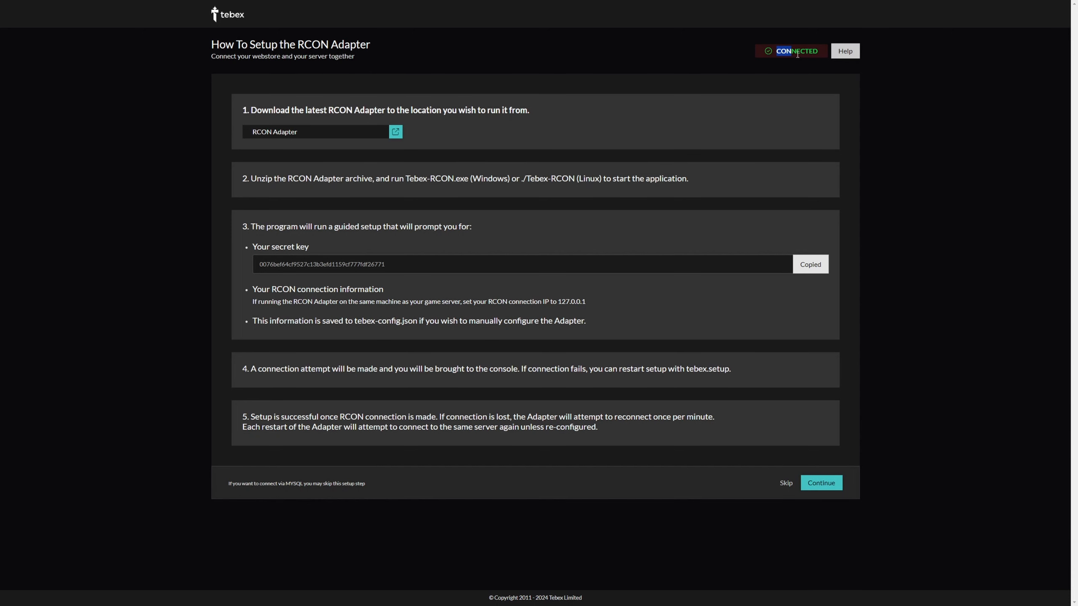
pyautogui.click(726, 483)
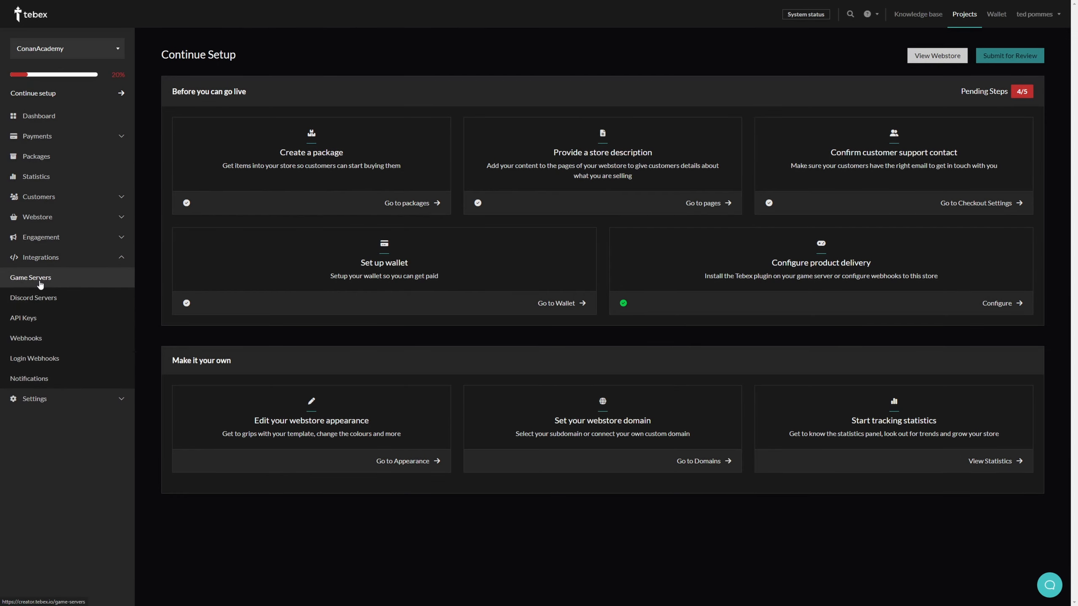
pyautogui.click(38, 280)
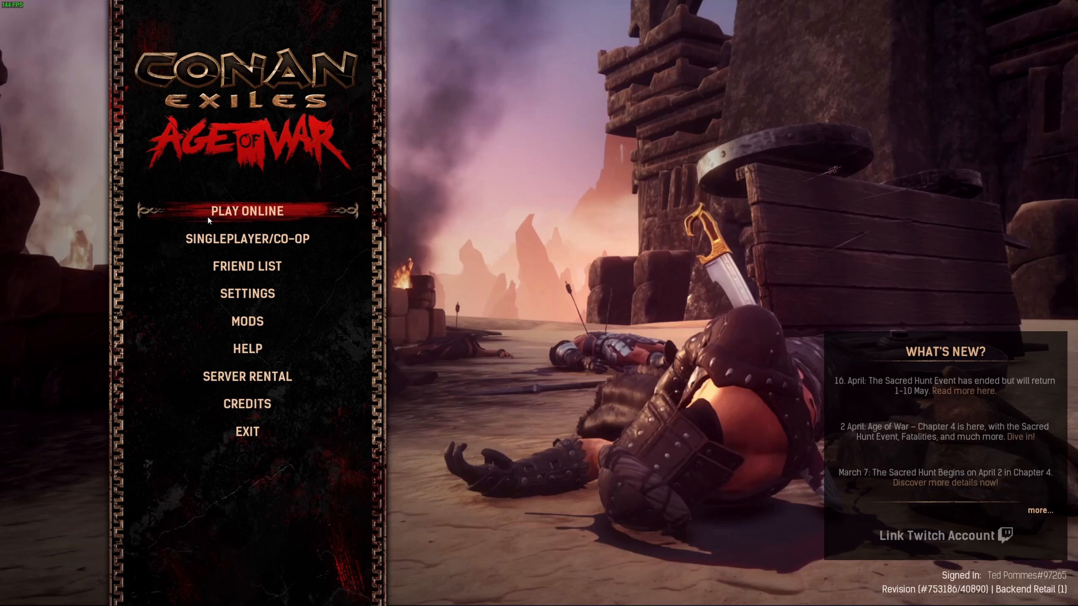
# Switch to Conan Exiles and join the server by direct connection, selecting the RCON password in the G-Portal basic settings on the way.
pyautogui.click(208, 217)
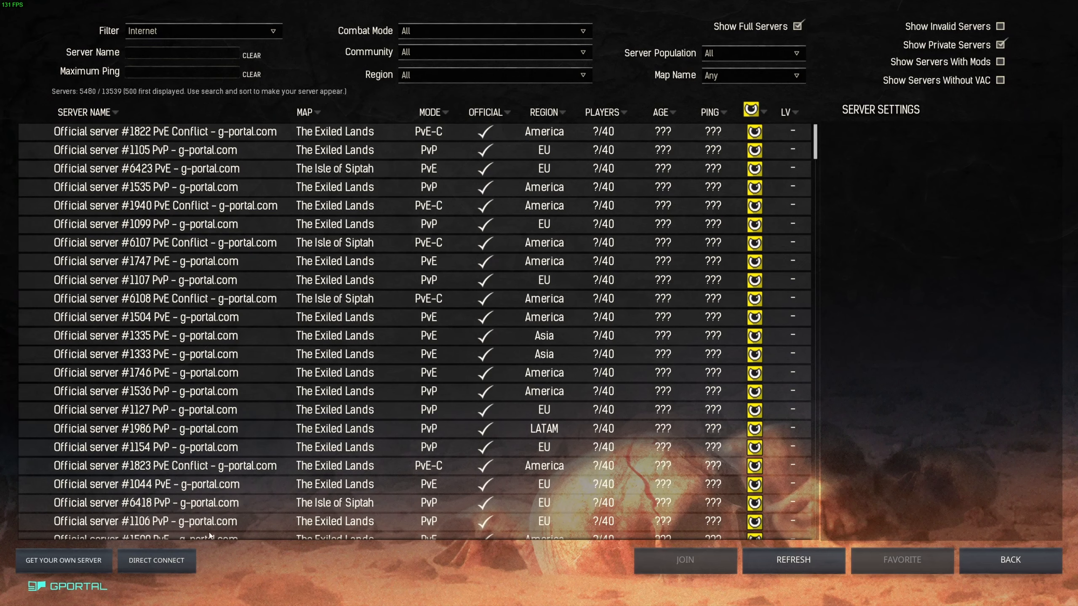
pyautogui.click(162, 560)
pyautogui.hotkey('ctrl', 'v')
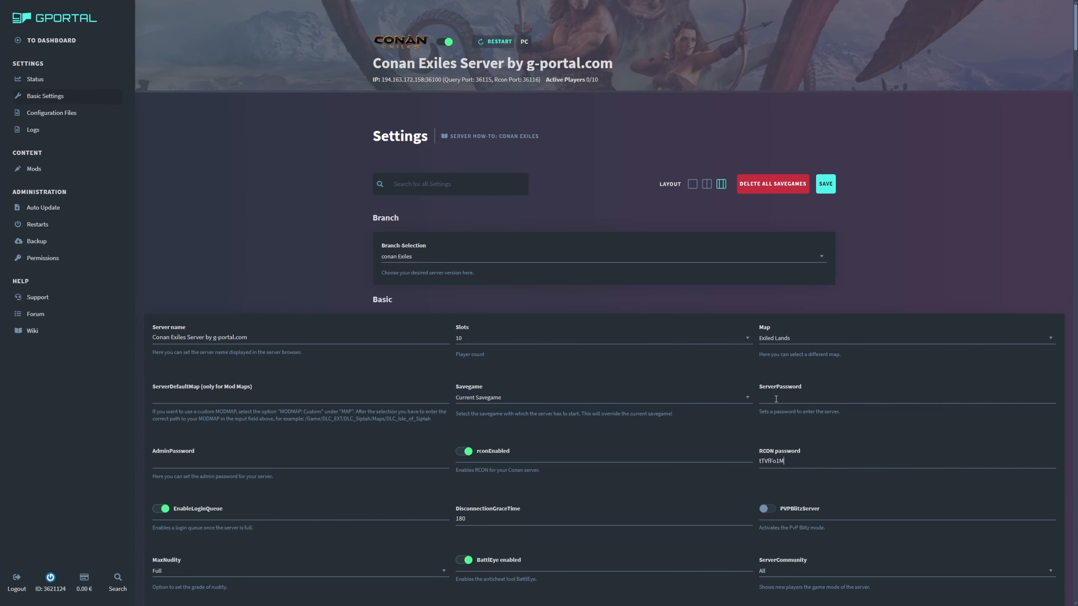
pyautogui.moveTo(784, 460); pyautogui.dragTo(740, 465)
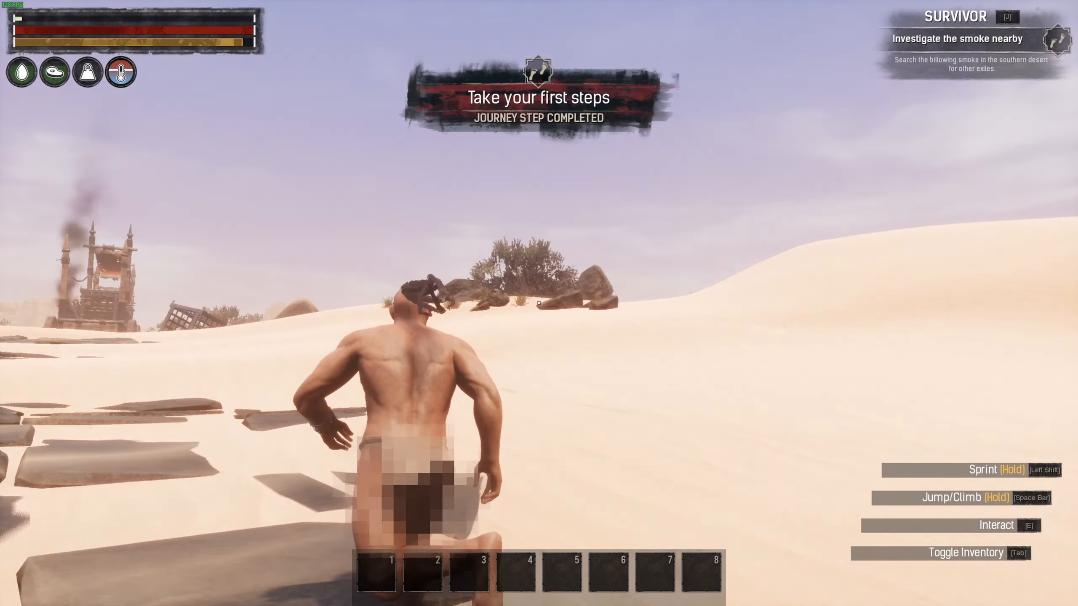
pyautogui.press('w')
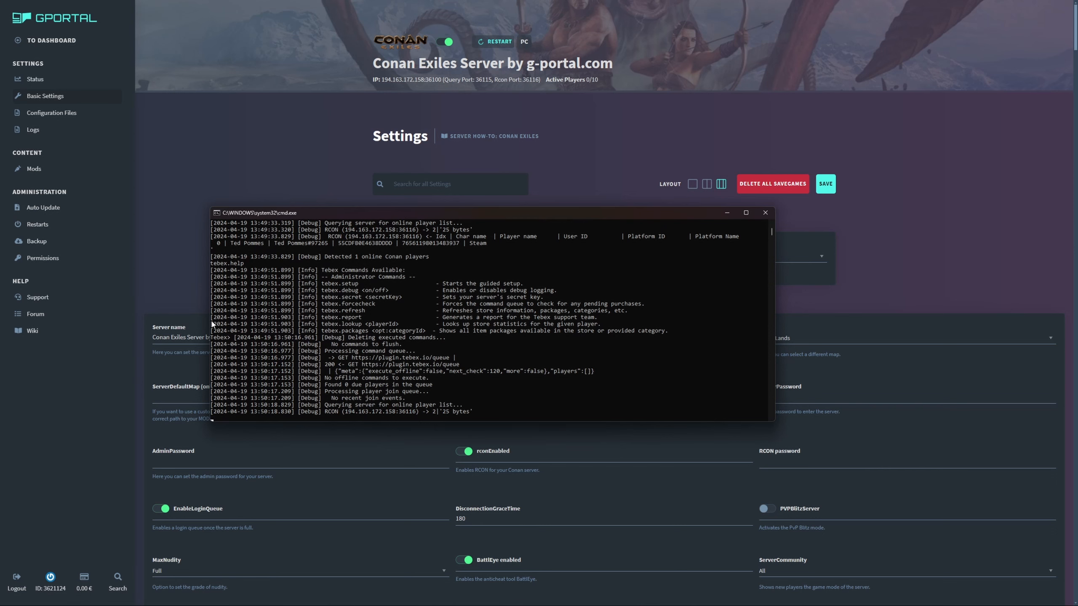
# Examine the list of administrator commands from tebex.help in the adapter console.
pyautogui.scroll(2, 397, 357)
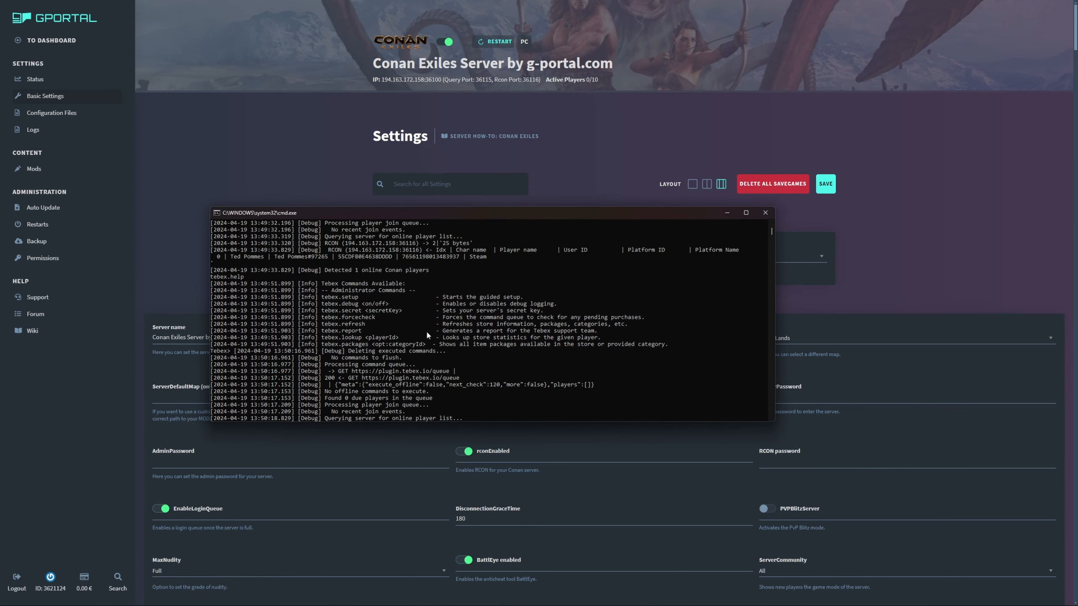
pyautogui.moveTo(385, 346); pyautogui.dragTo(444, 300)
pyautogui.click(444, 299)
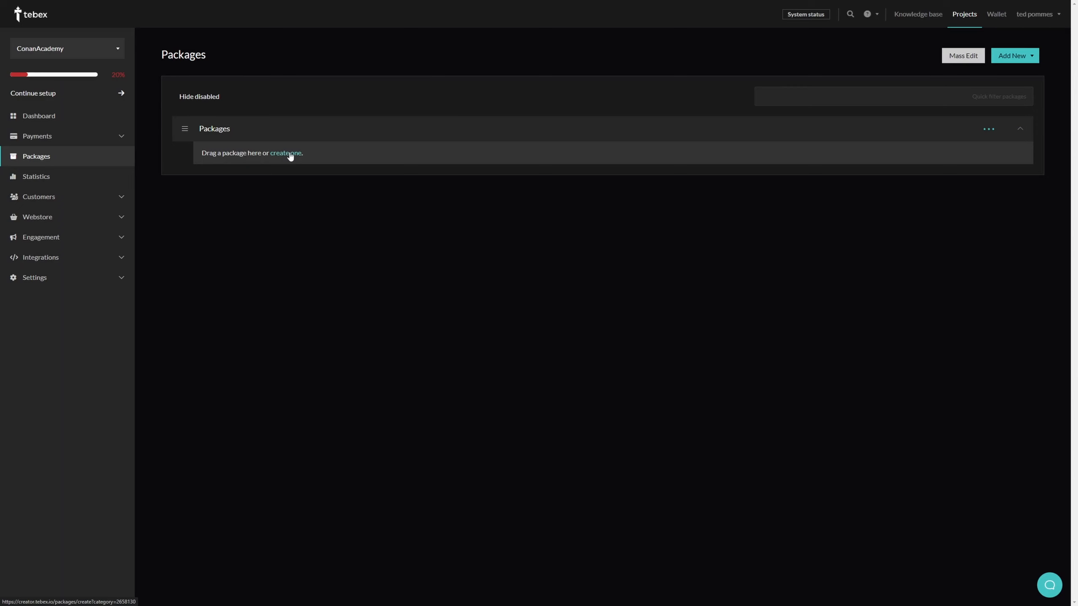
# Create a Test Demo package priced at $5 in the Packages category and check its deliverable options.
pyautogui.click(290, 156)
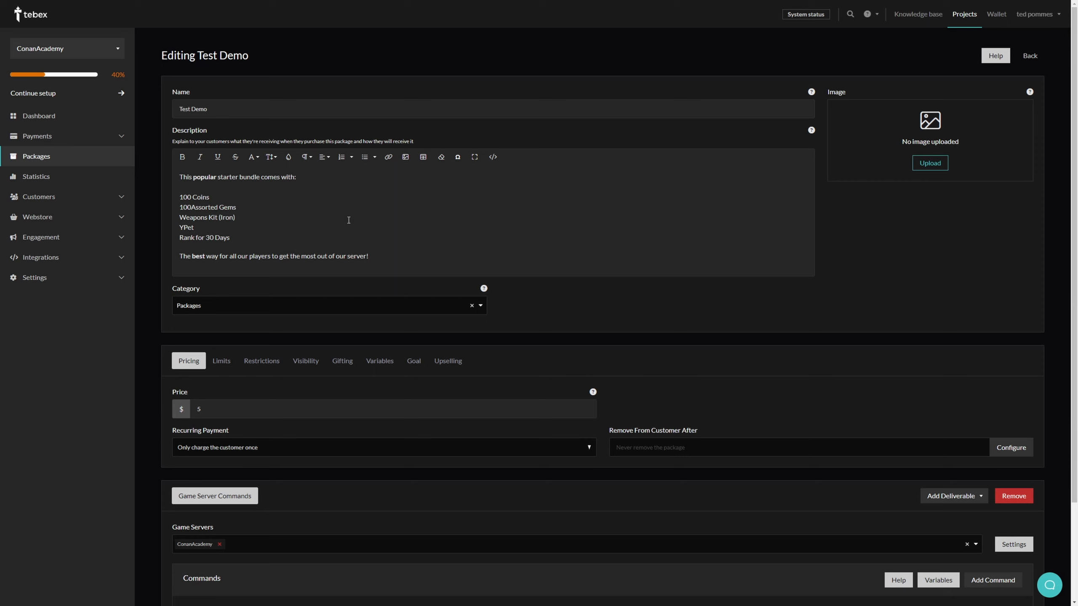
pyautogui.scroll(-2, 348, 219)
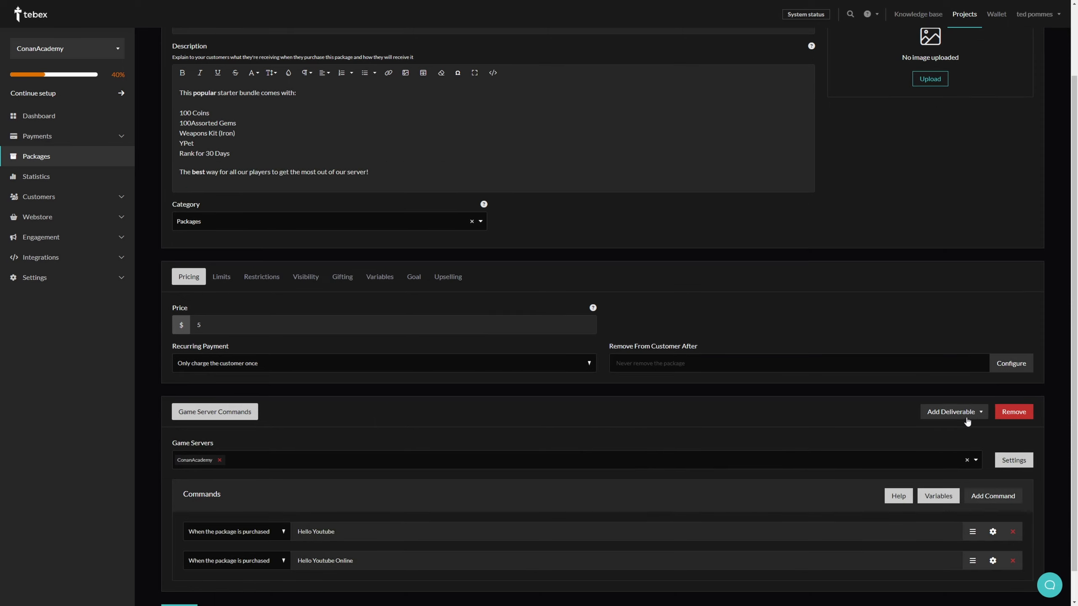
pyautogui.click(939, 412)
pyautogui.scroll(-1, 594, 425)
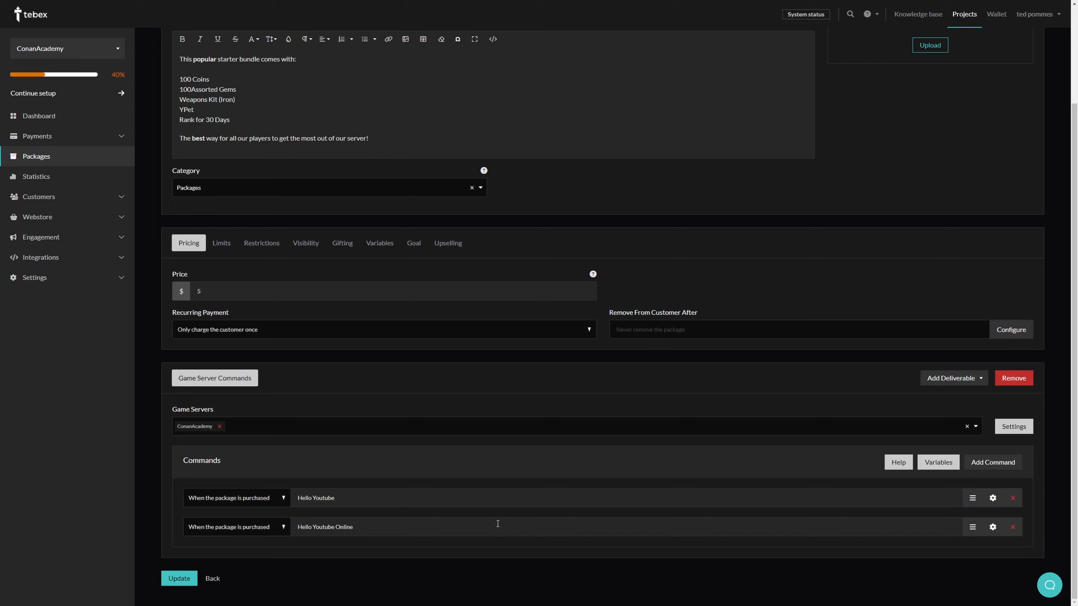
# Check the player-online requirement of the Hello Youtube and Hello Youtube Online commands, and update the Test Demo package.
pyautogui.click(992, 498)
pyautogui.scroll(-2, 323, 501)
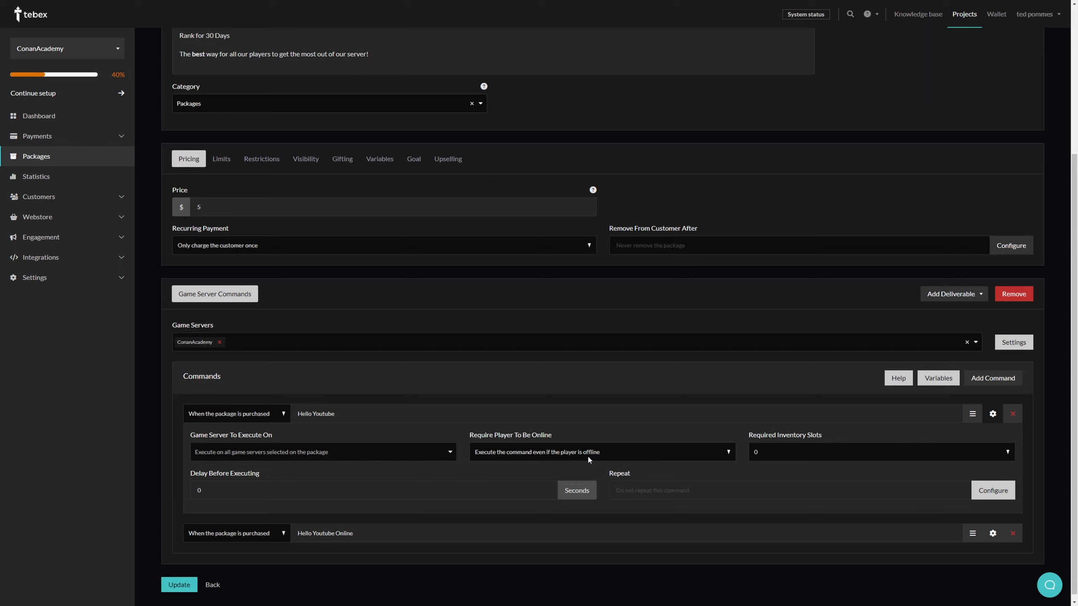
pyautogui.click(316, 526)
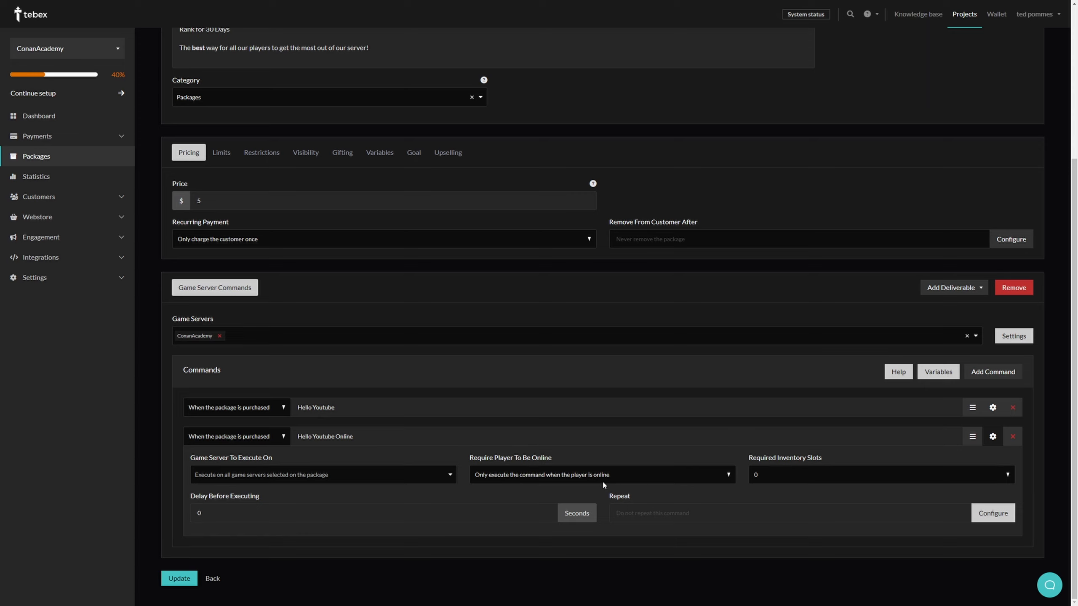
pyautogui.click(176, 583)
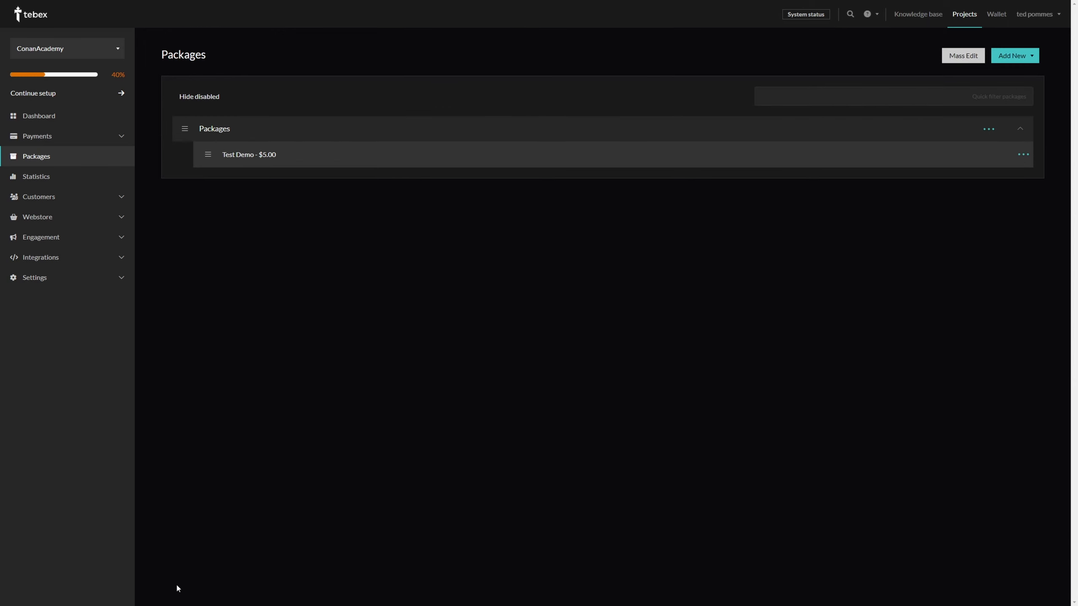
# Open the webstore from the project dashboard and add the Test Demo package to the basket, signing in through Steam.
pyautogui.click(53, 119)
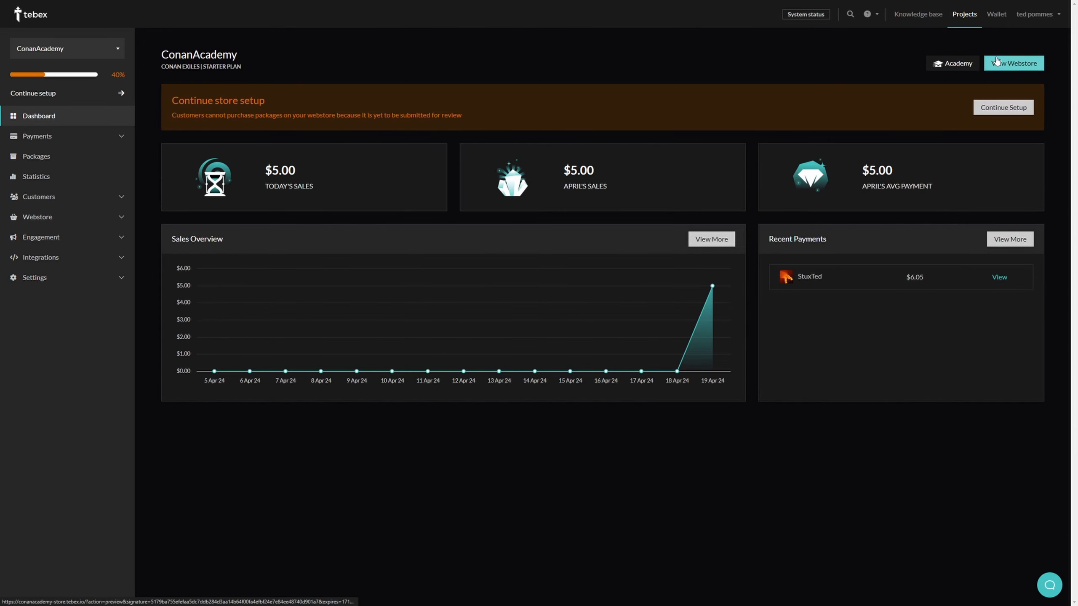
pyautogui.click(995, 60)
pyautogui.click(597, 203)
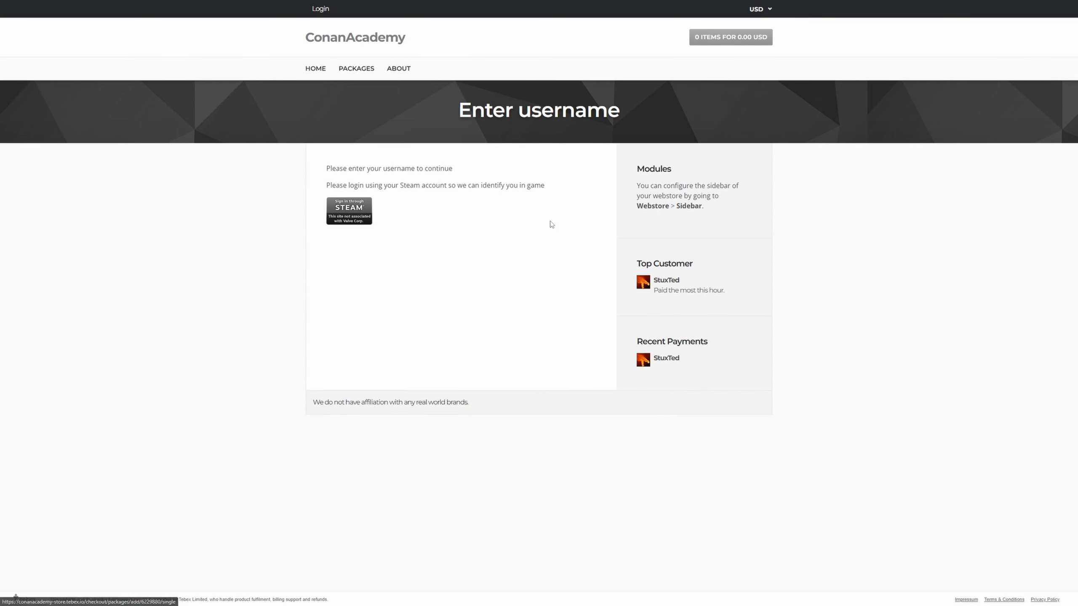
pyautogui.click(352, 212)
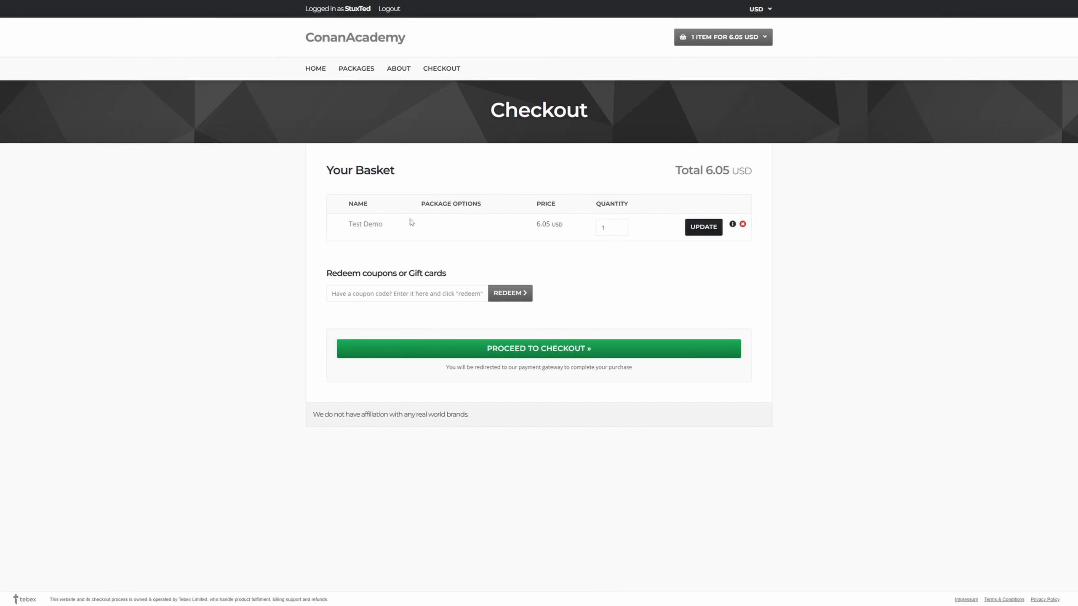
# Check out with the customer's e-mail, full name and postal code, agree to the terms, and complete the test payment.
pyautogui.click(581, 348)
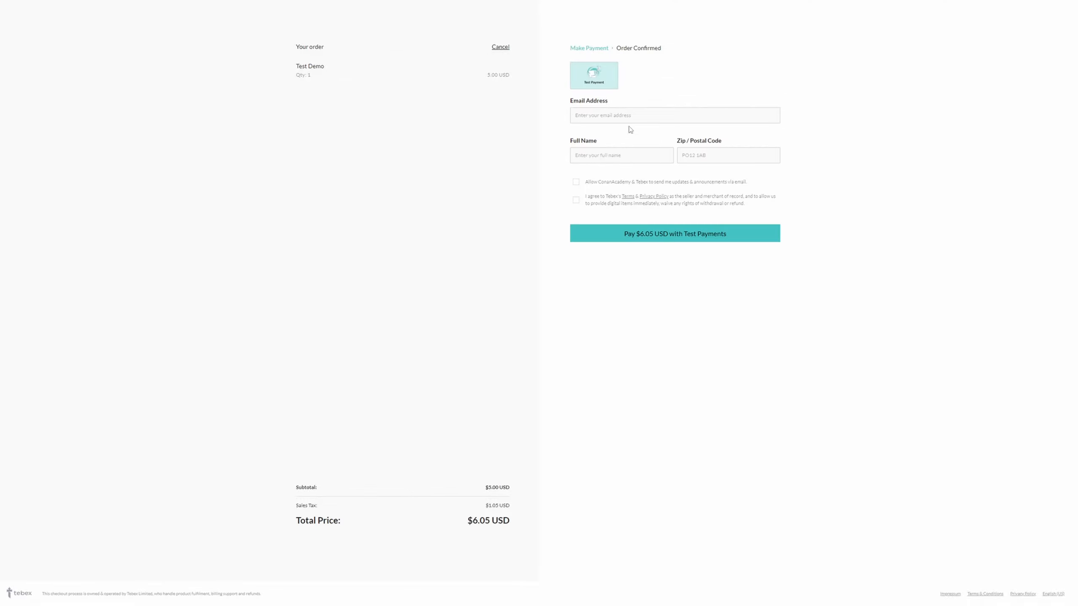
pyautogui.click(627, 114)
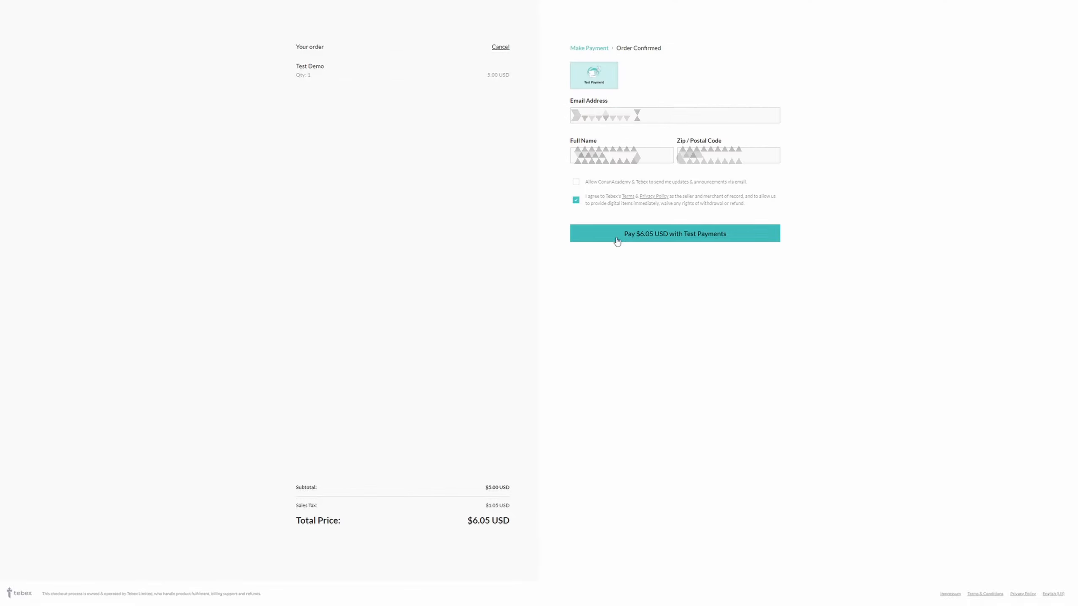
pyautogui.click(616, 240)
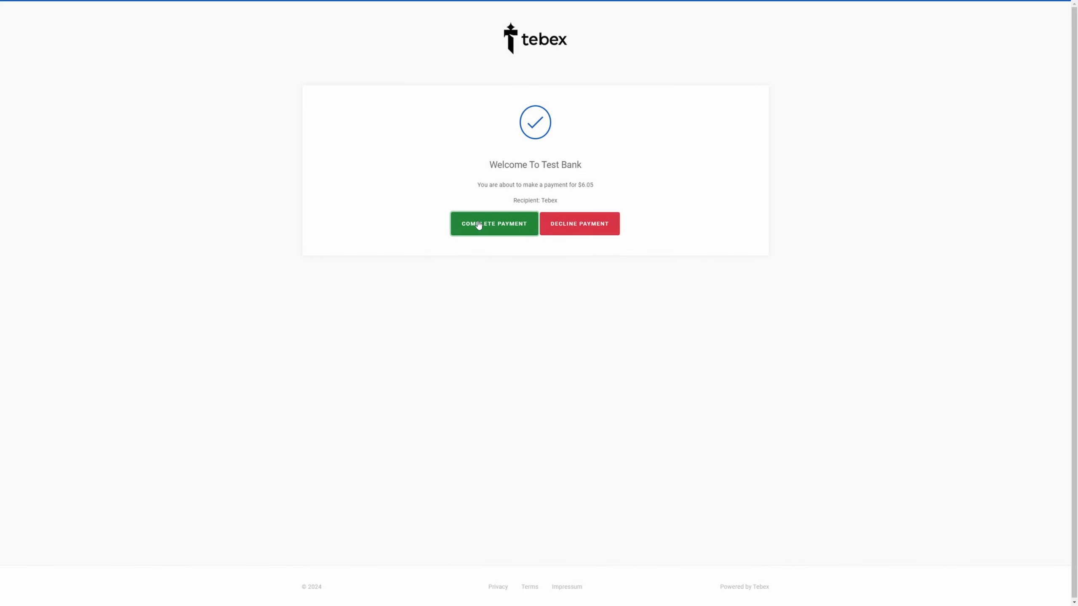
pyautogui.click(479, 224)
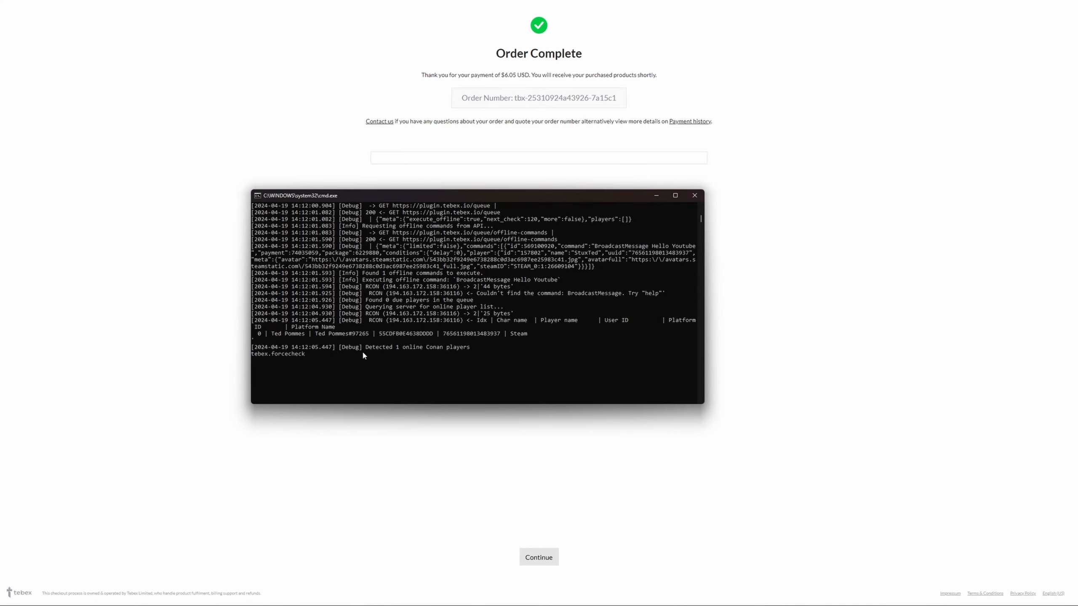
# Run tebex.forcecheck in the adapter console to process the purchase, and close the console window.
pyautogui.press('Return')
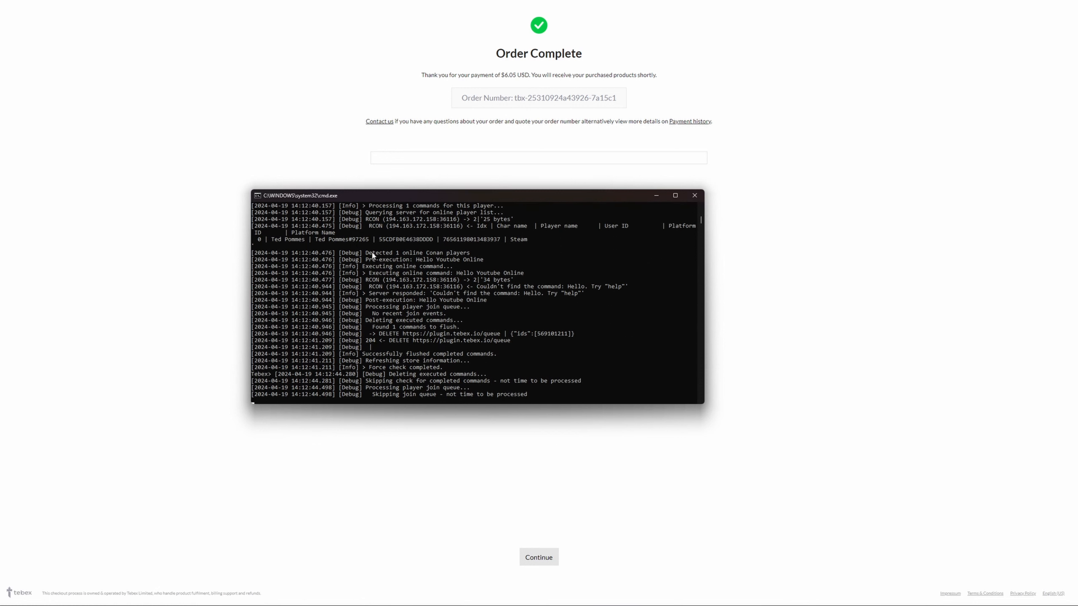
pyautogui.click(694, 196)
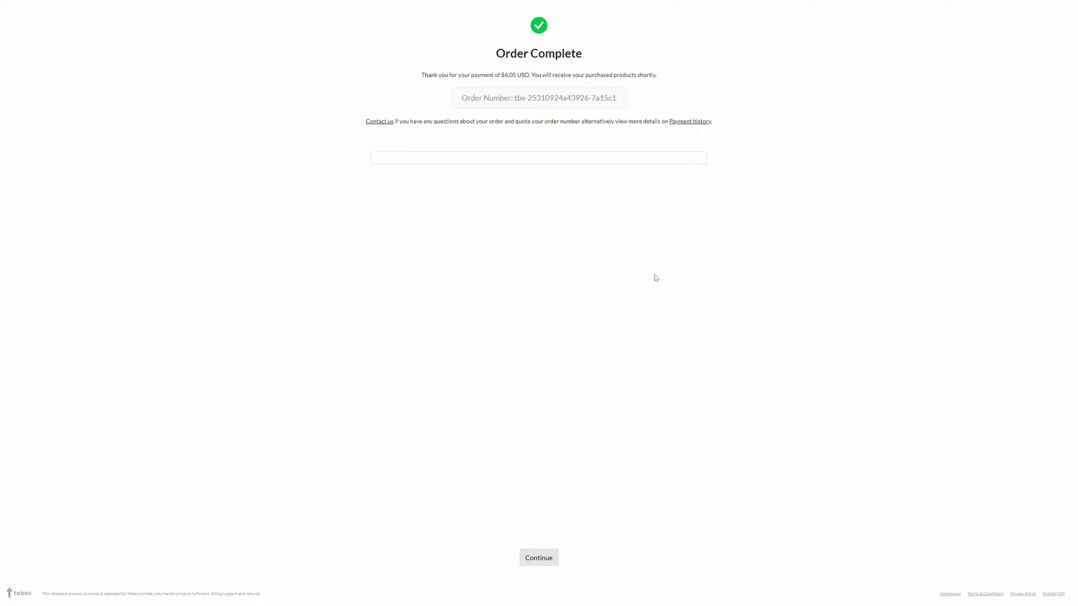
# Examine the executed offline and online commands in the TebexRcon-2024-04-19_14-02-57 log from the Downloads folder.
pyautogui.hotkey('alt', 'Tab')
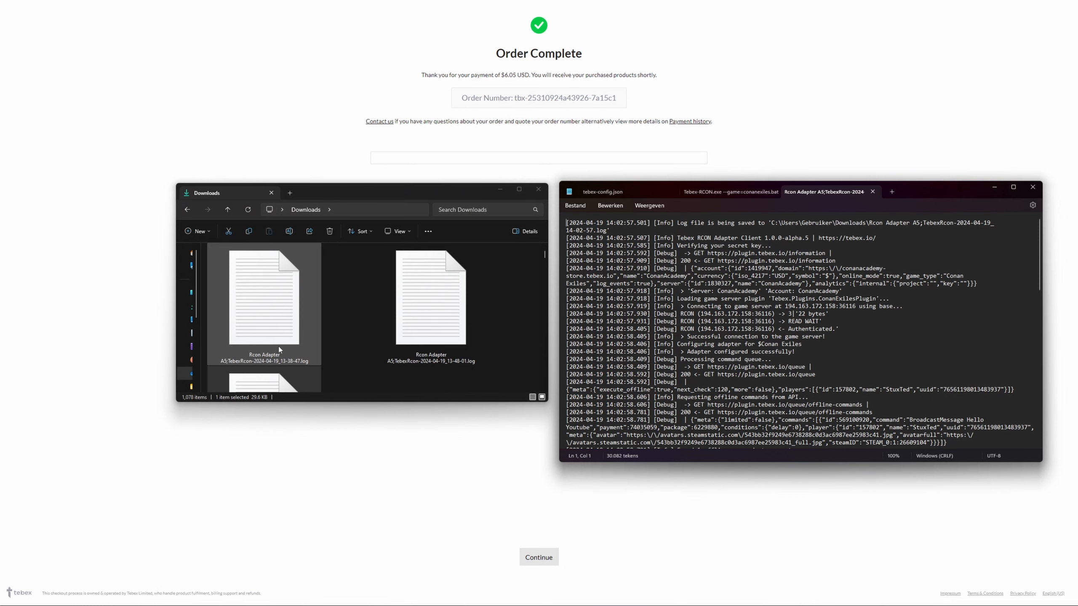
pyautogui.scroll(-2, 375, 367)
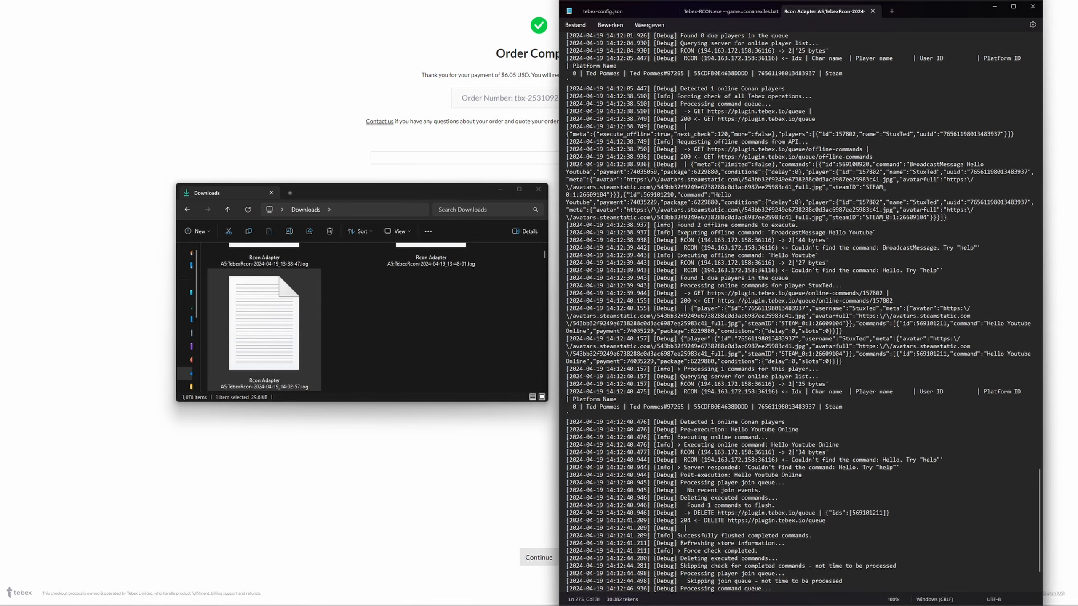
pyautogui.click(678, 233)
pyautogui.moveTo(677, 235); pyautogui.dragTo(877, 238)
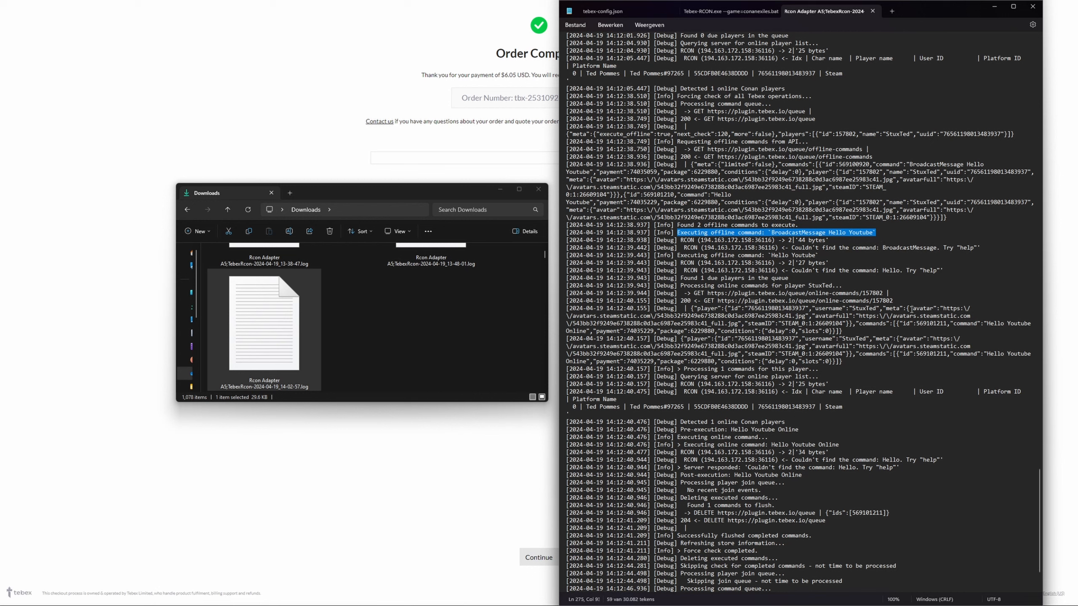
pyautogui.moveTo(679, 285); pyautogui.dragTo(847, 289)
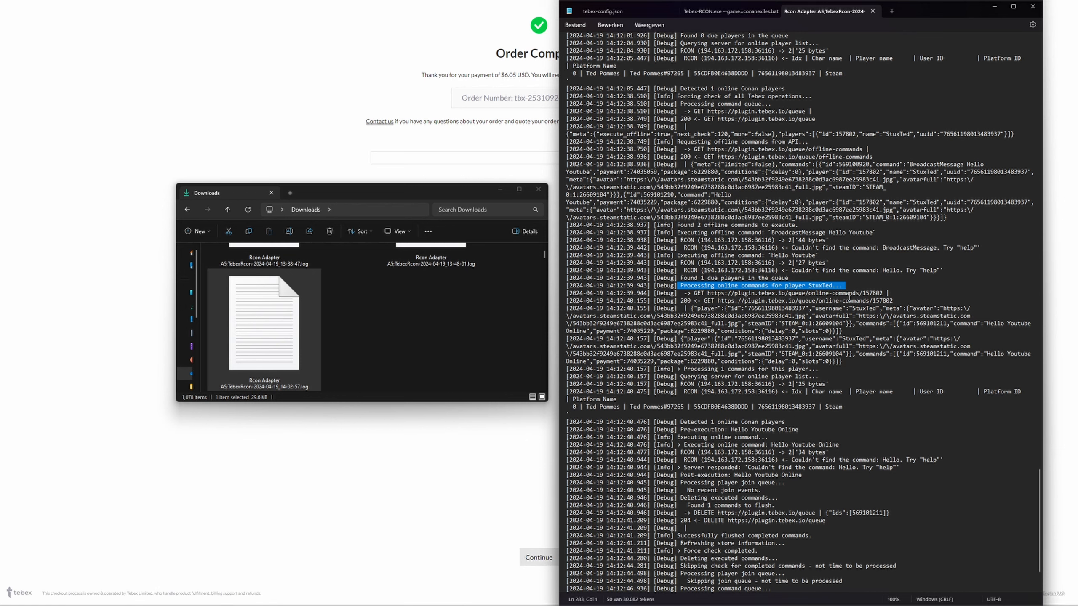
pyautogui.scroll(-3, 850, 296)
pyautogui.moveTo(683, 376); pyautogui.dragTo(872, 380)
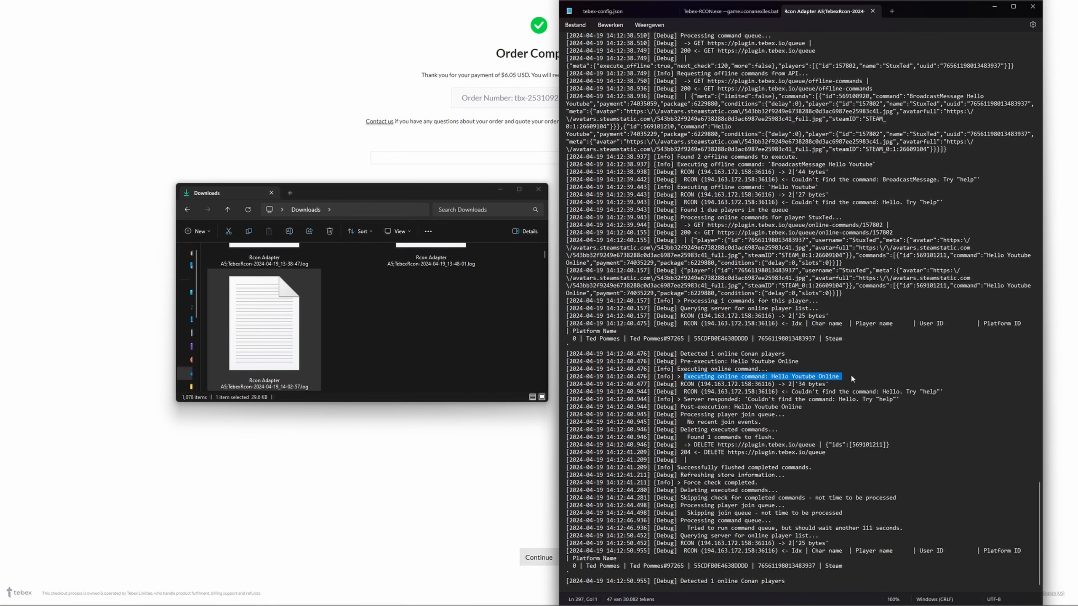